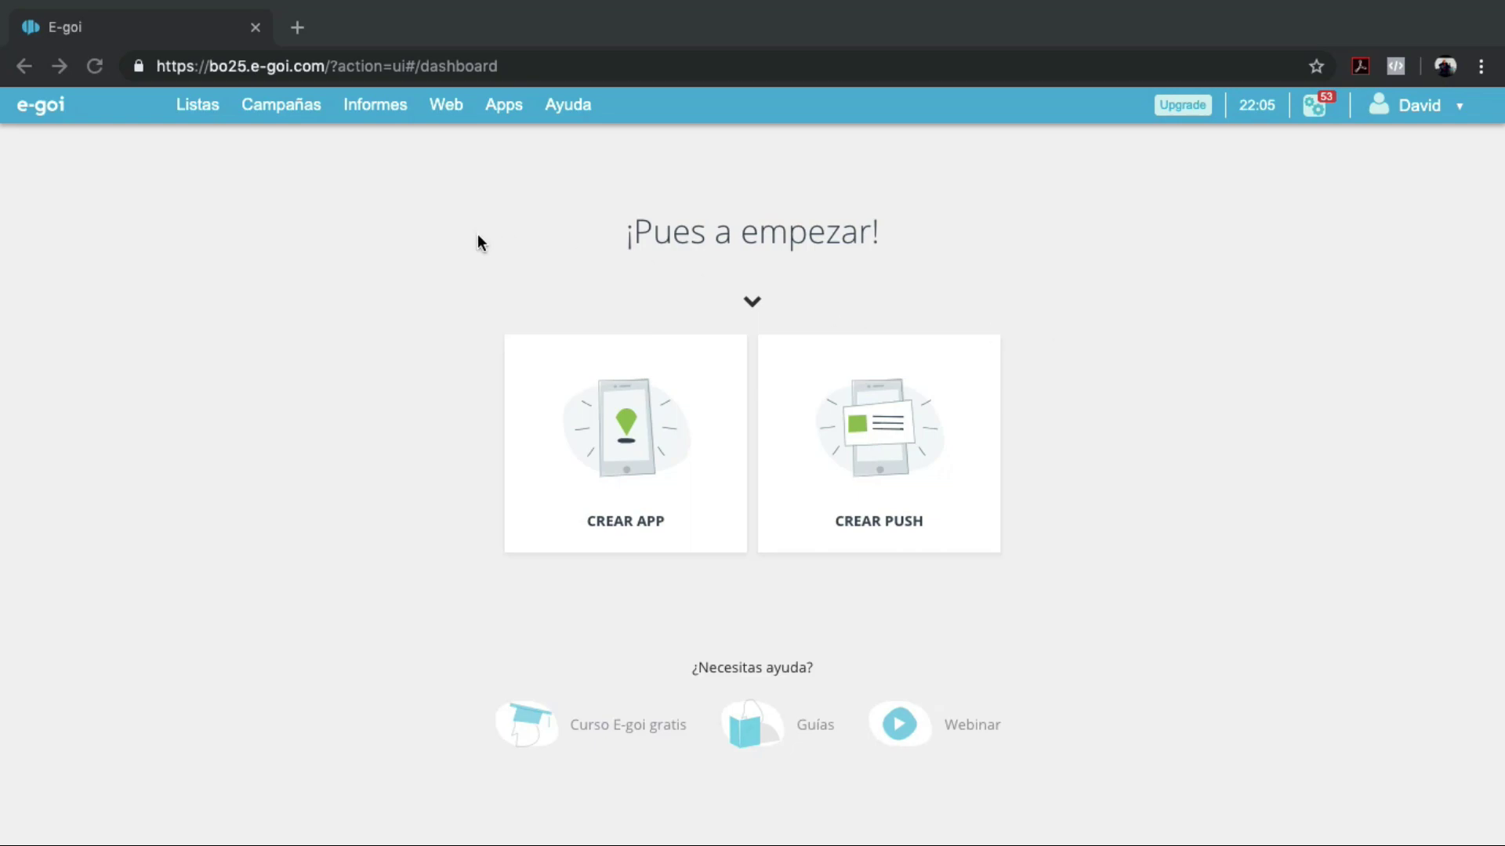
Step: Go to the campaigns area and start creating a new campaign
left_click(301, 104)
left_click(302, 105)
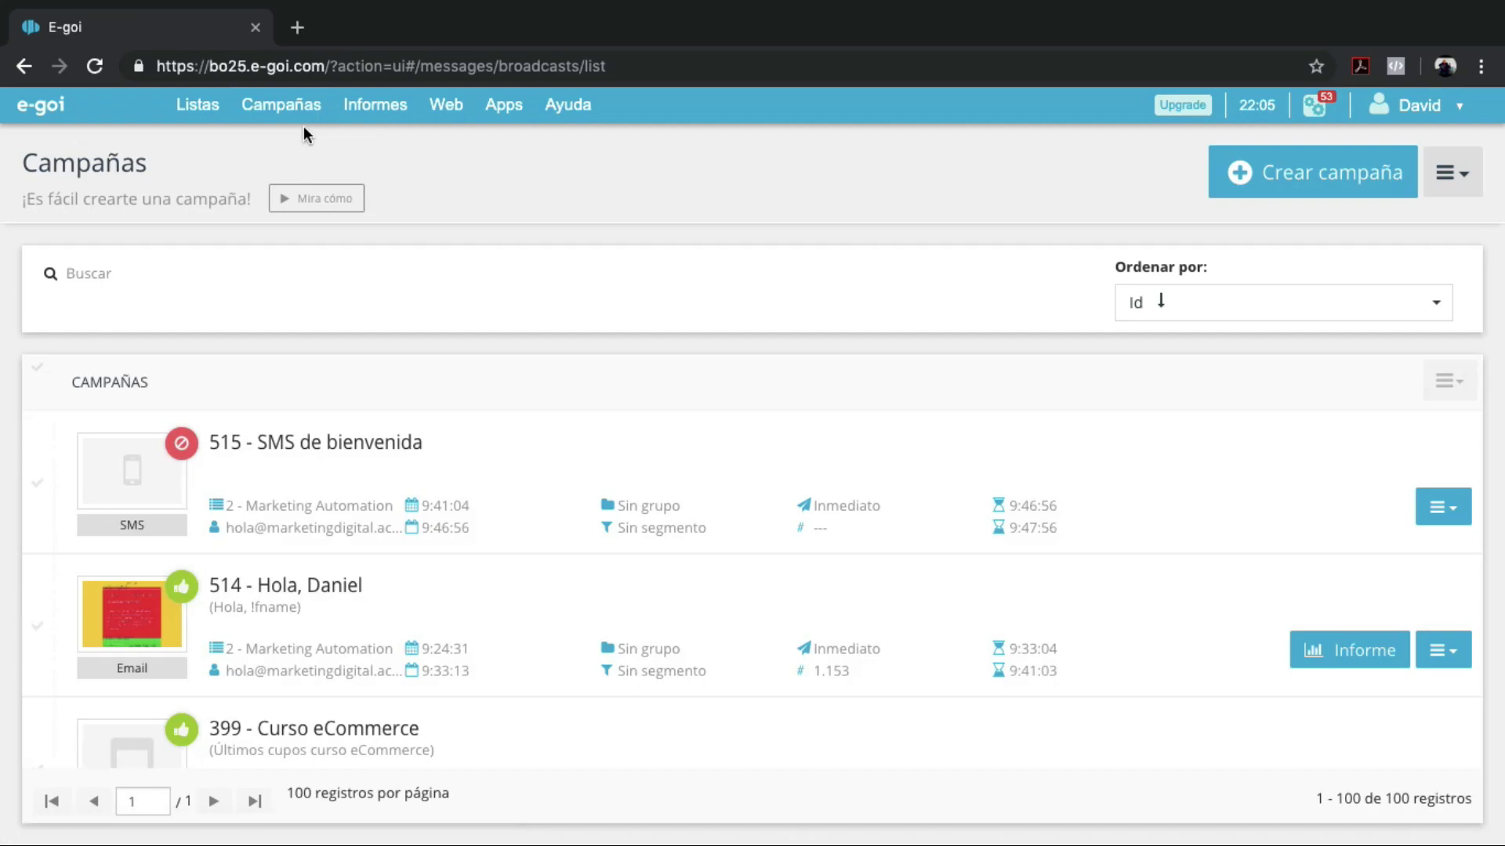
mouse_move(303, 123)
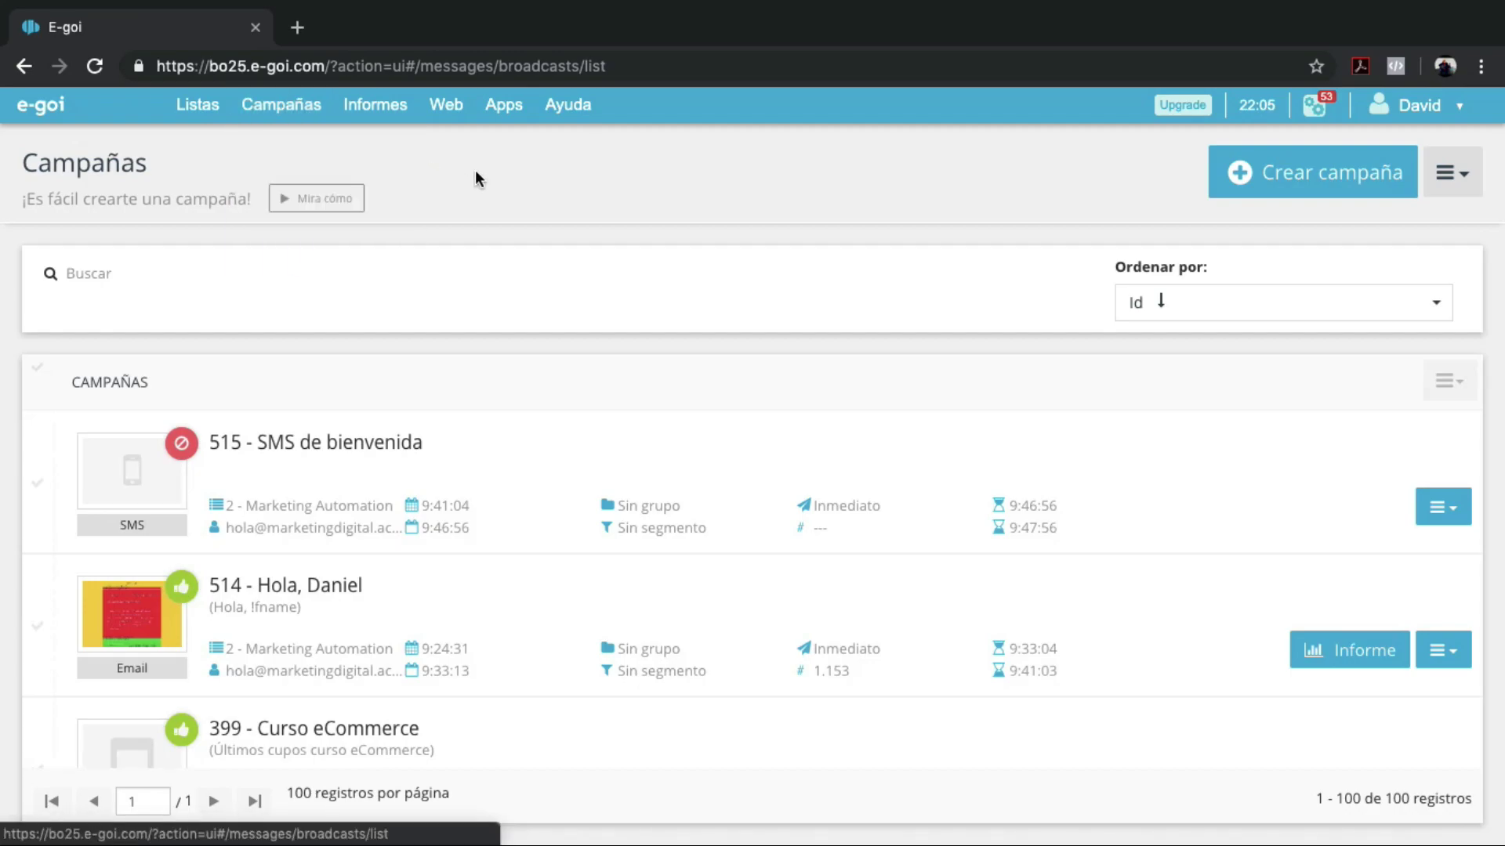
left_click(291, 106)
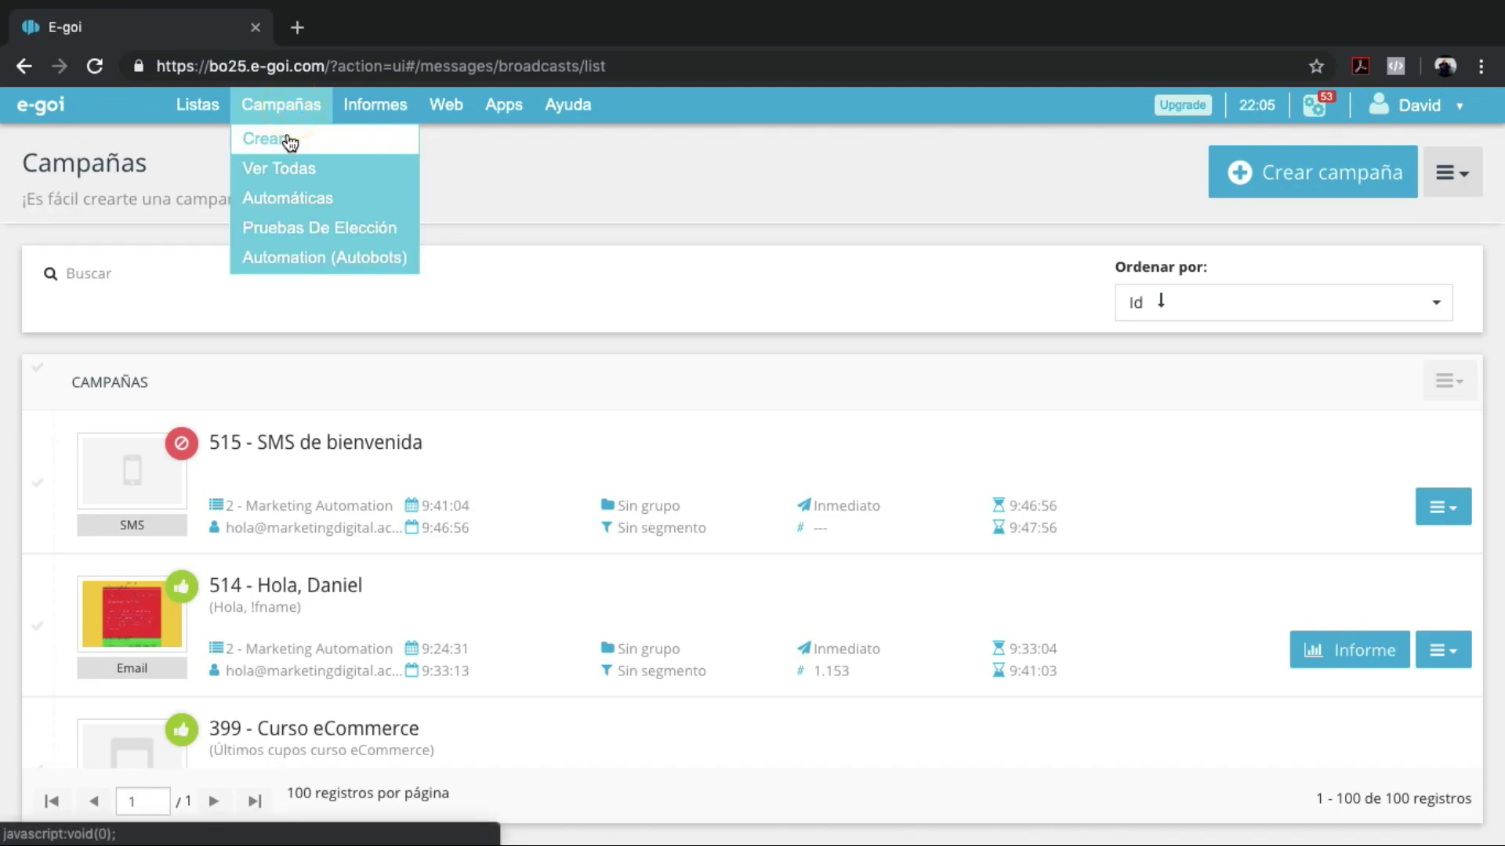
left_click(288, 141)
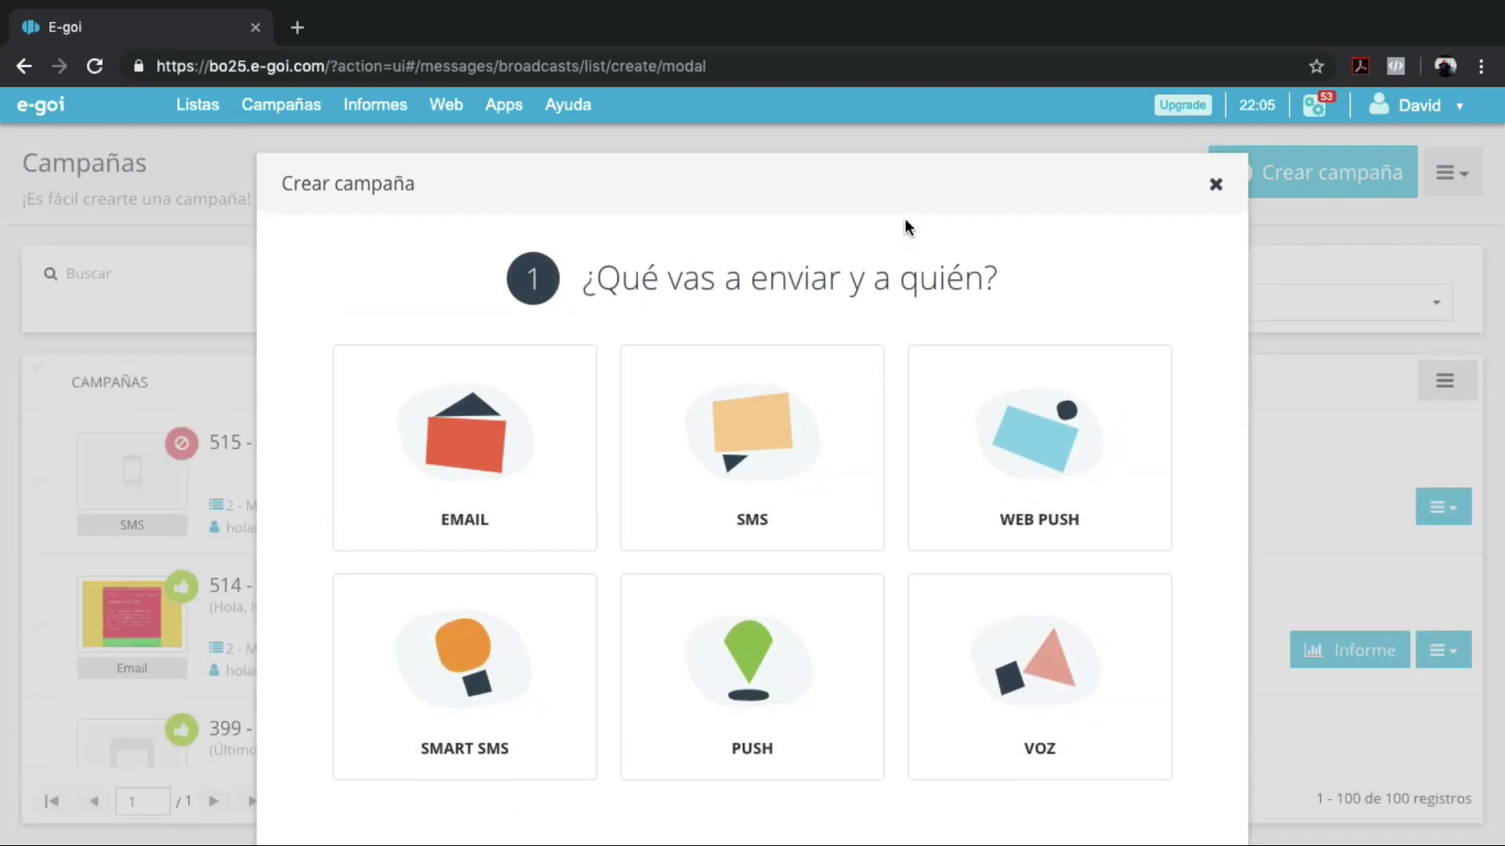
Step: Set up a voice (Voz) campaign for the list "123 - Base de datos viaje a Miami" as a single send (Un solo envío)
left_click(1029, 712)
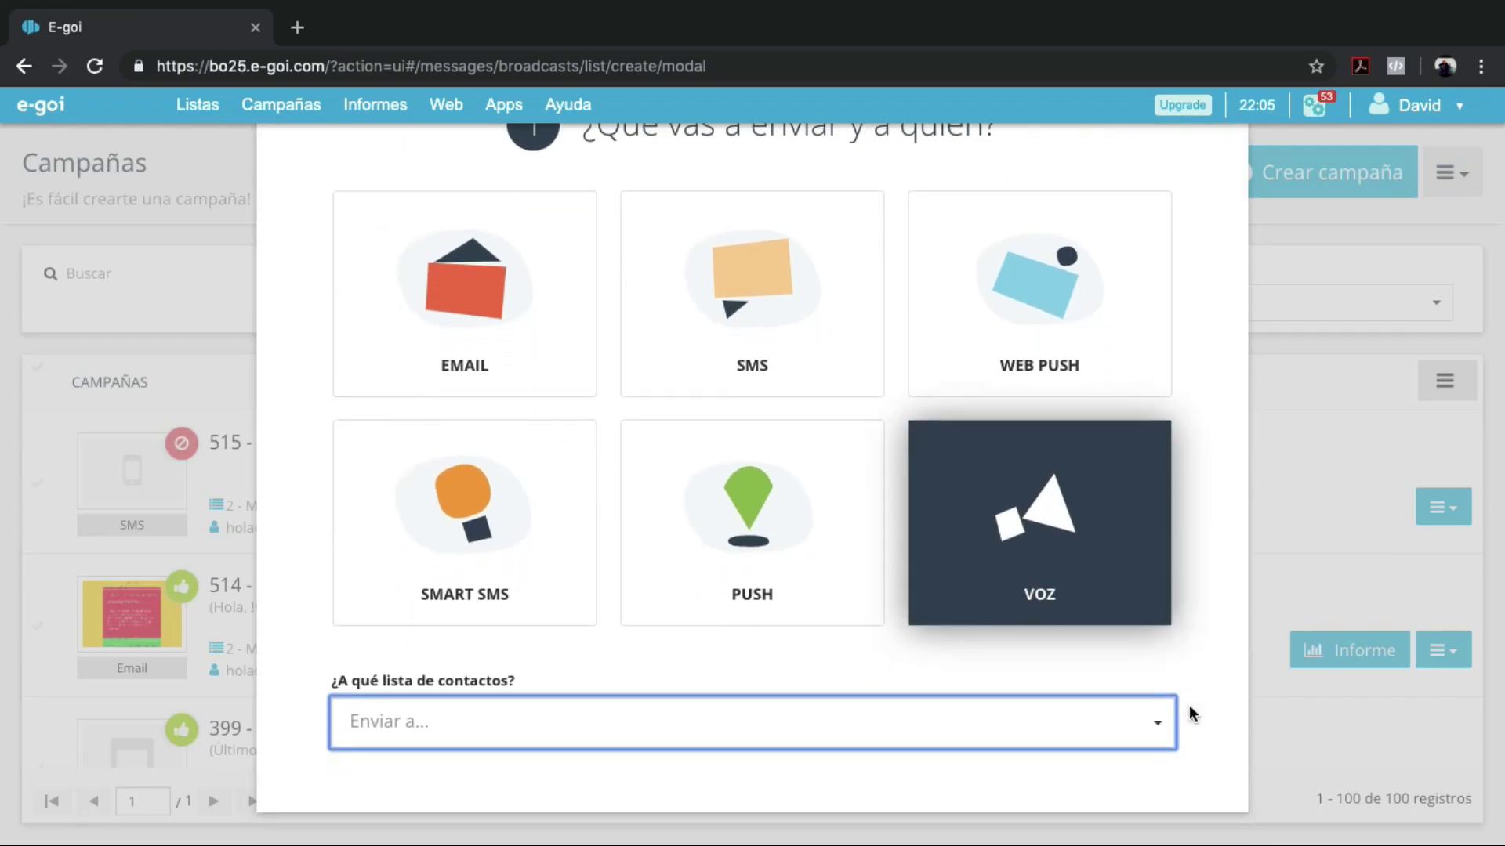
left_click(1115, 722)
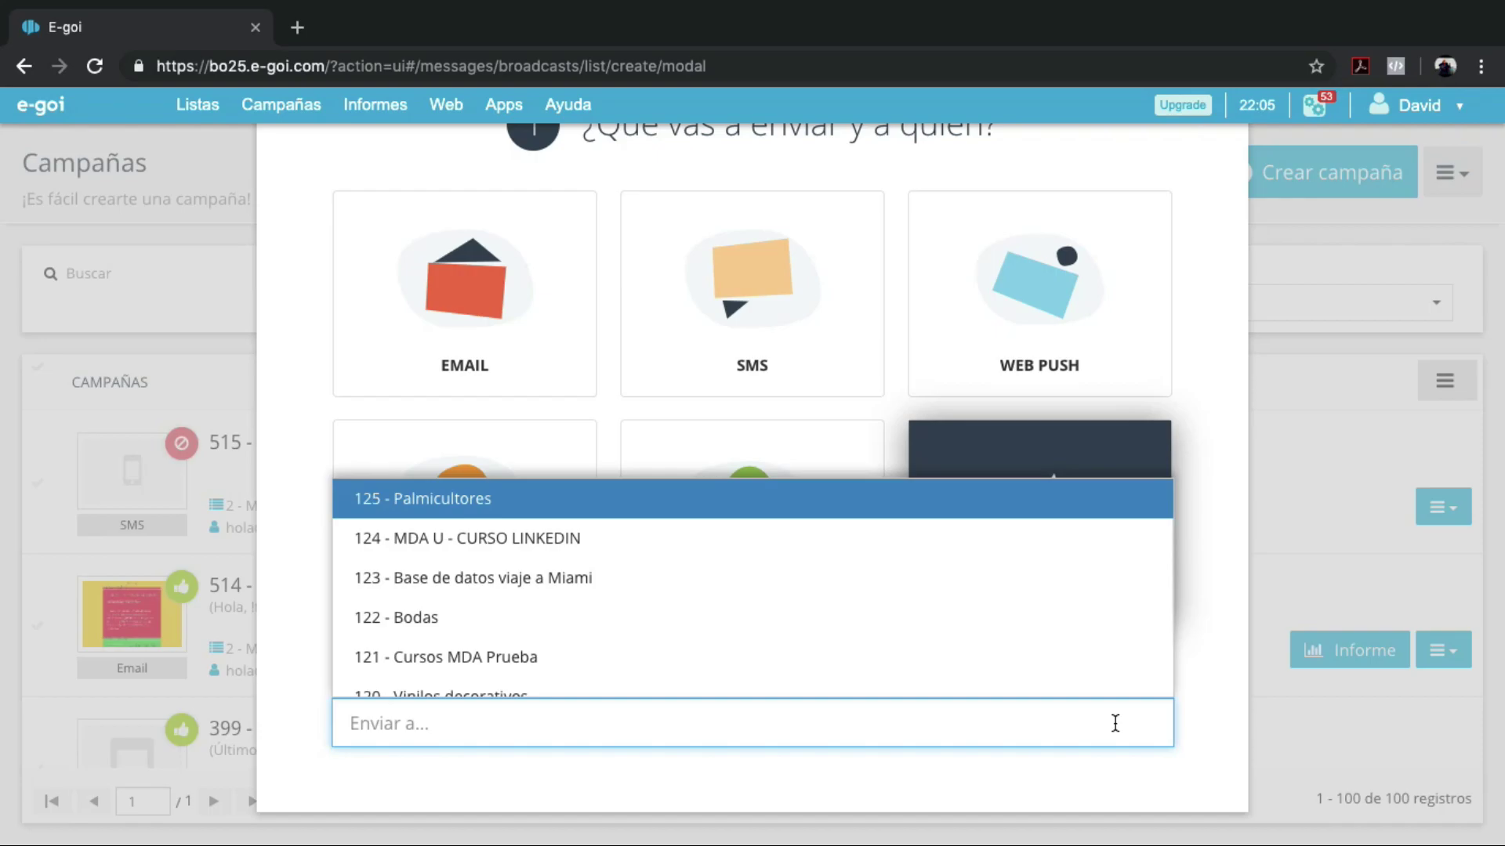
left_click(678, 577)
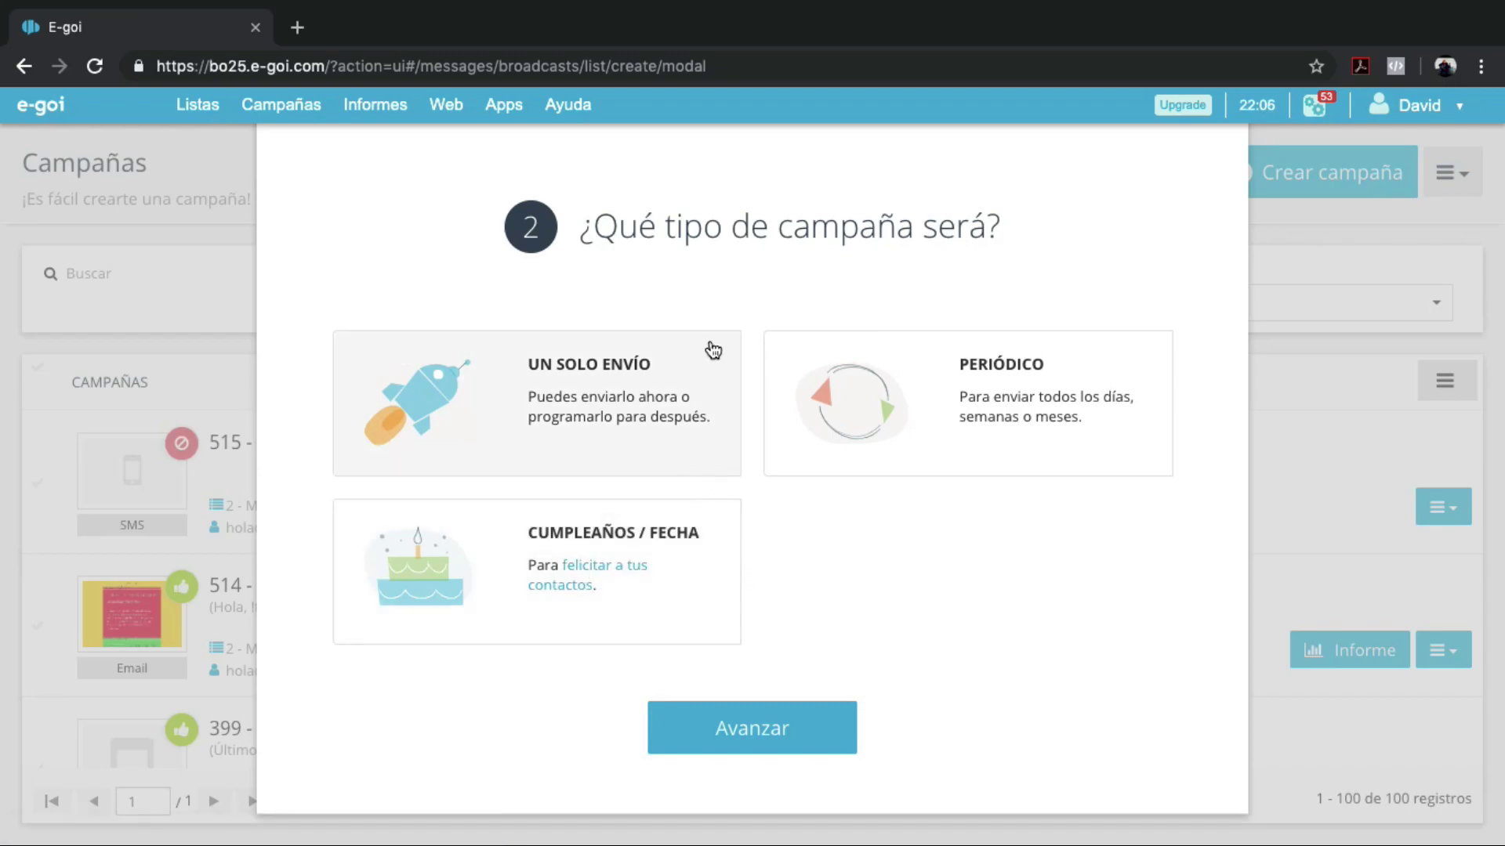
left_click(610, 366)
left_click(774, 727)
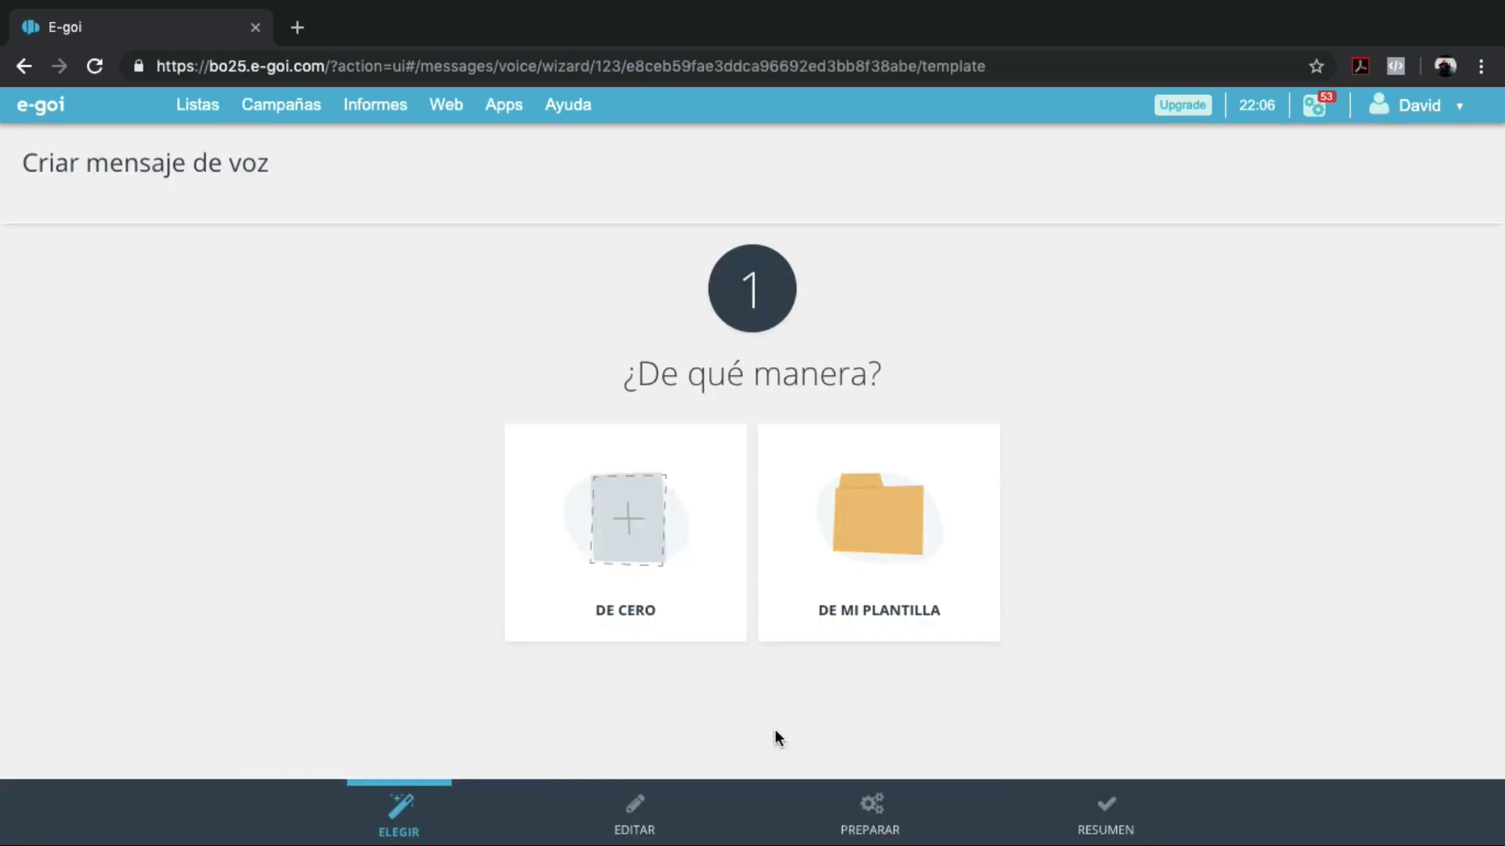
Step: Create the voice message from scratch (De cero) with the title "Llamada de bienvenida"
scroll(776, 731, "down", 1)
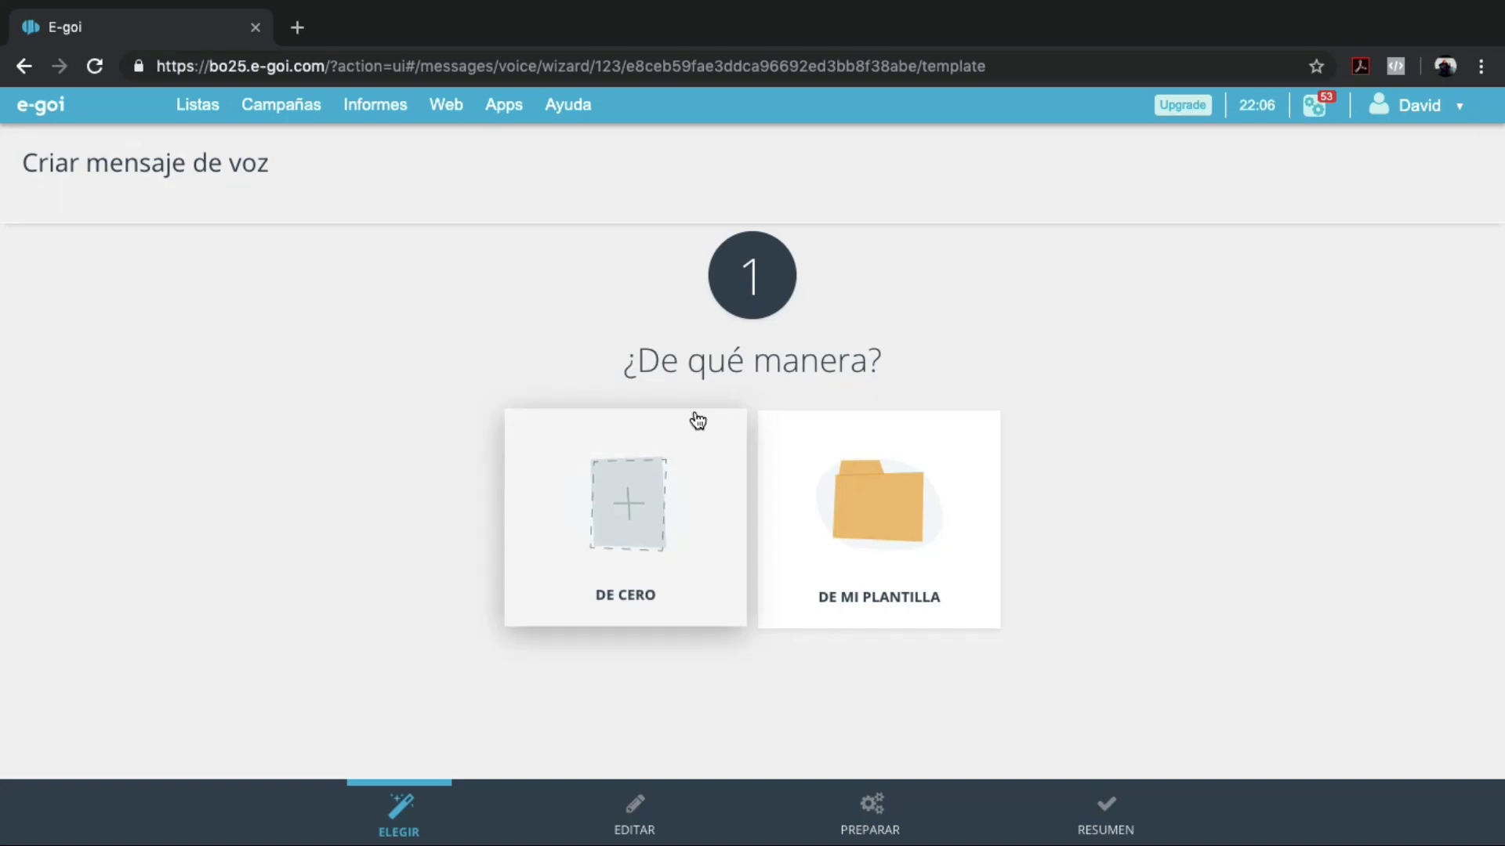
left_click(651, 494)
left_click(625, 508)
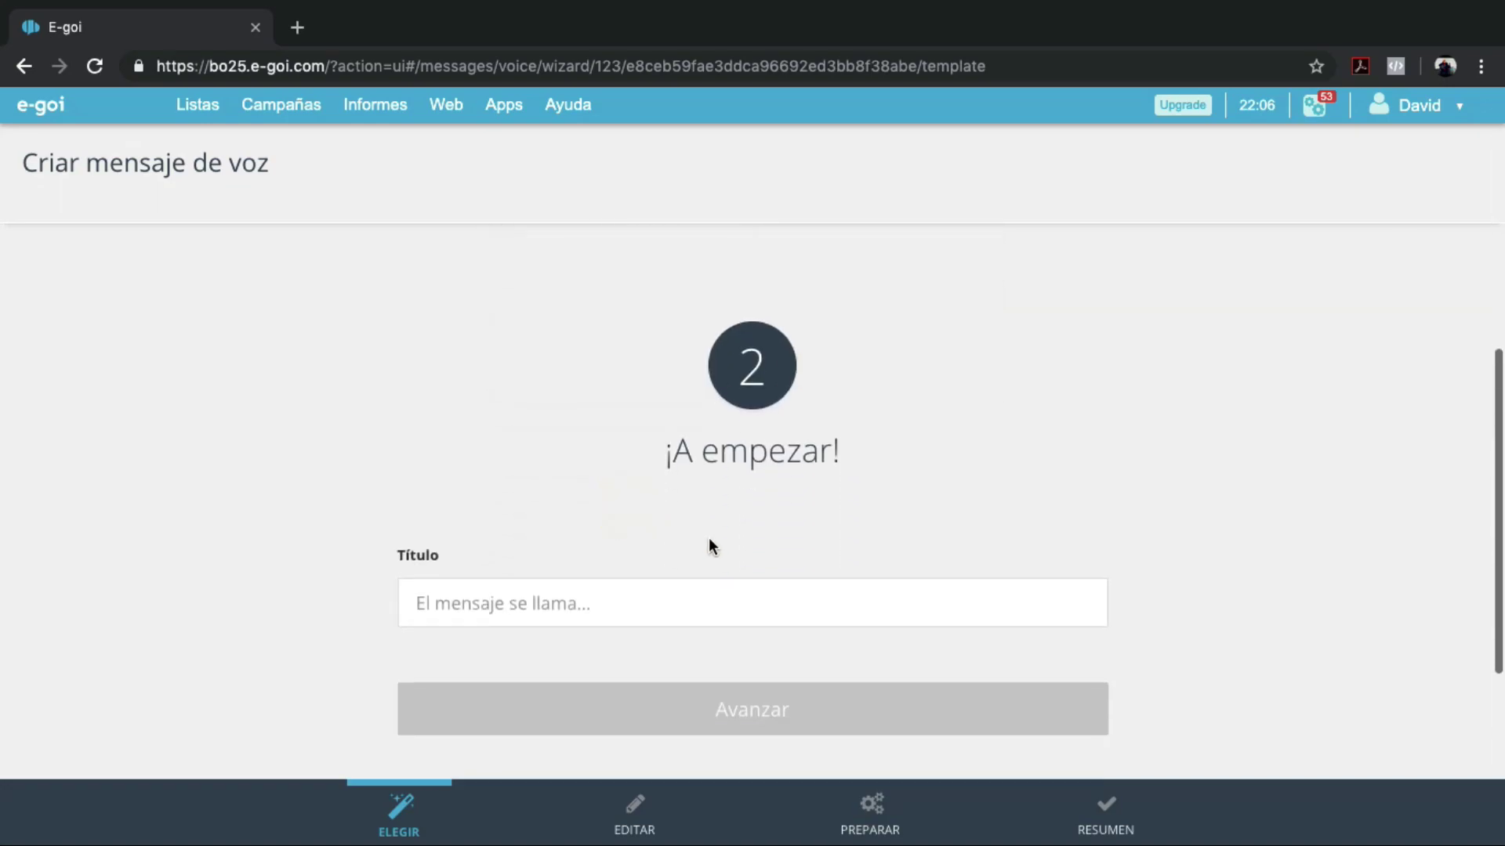
left_click(672, 551)
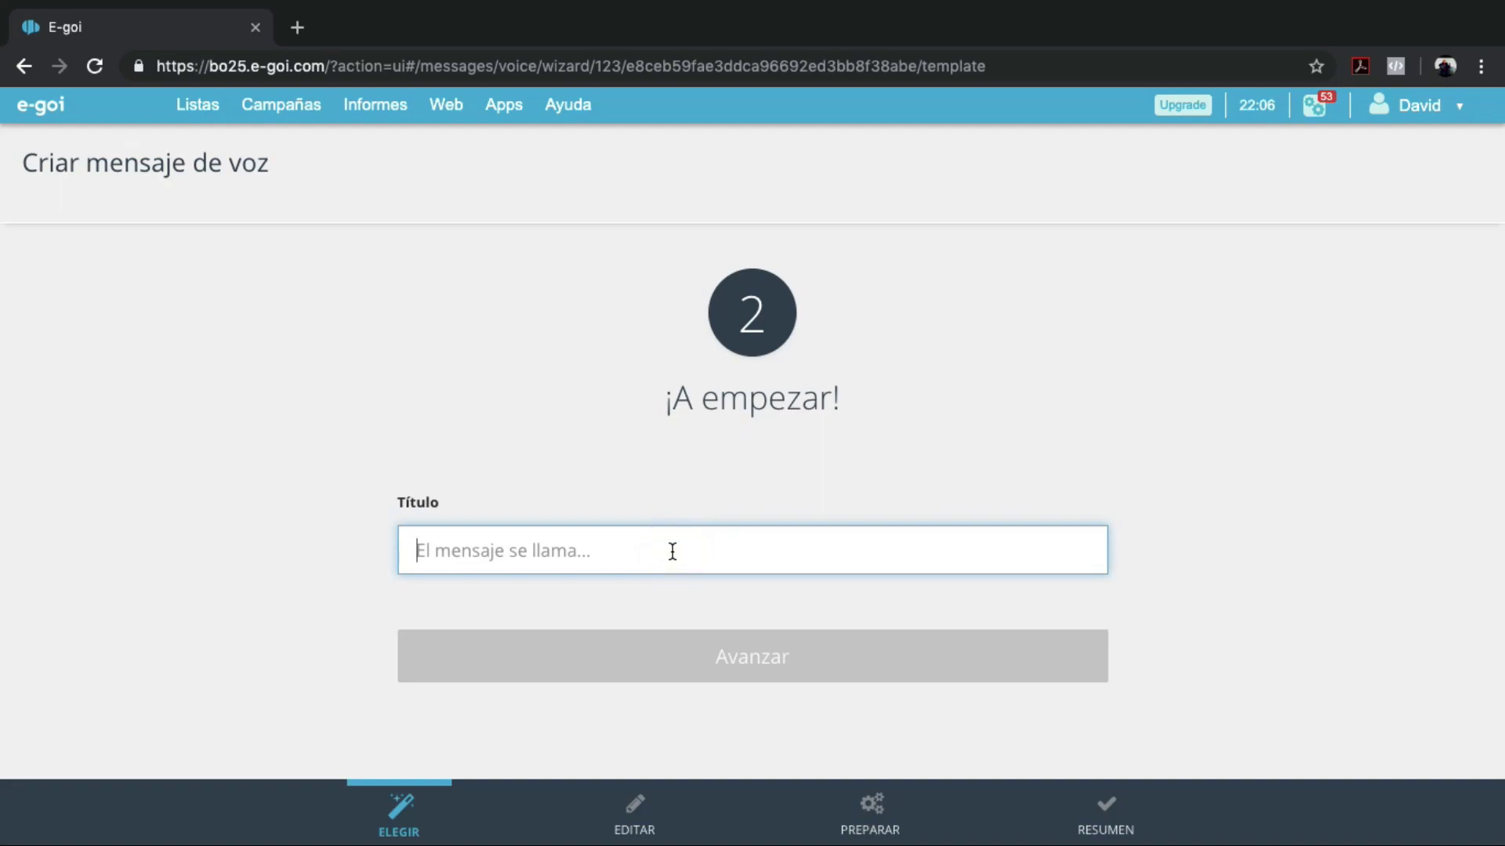
type("Llamada d")
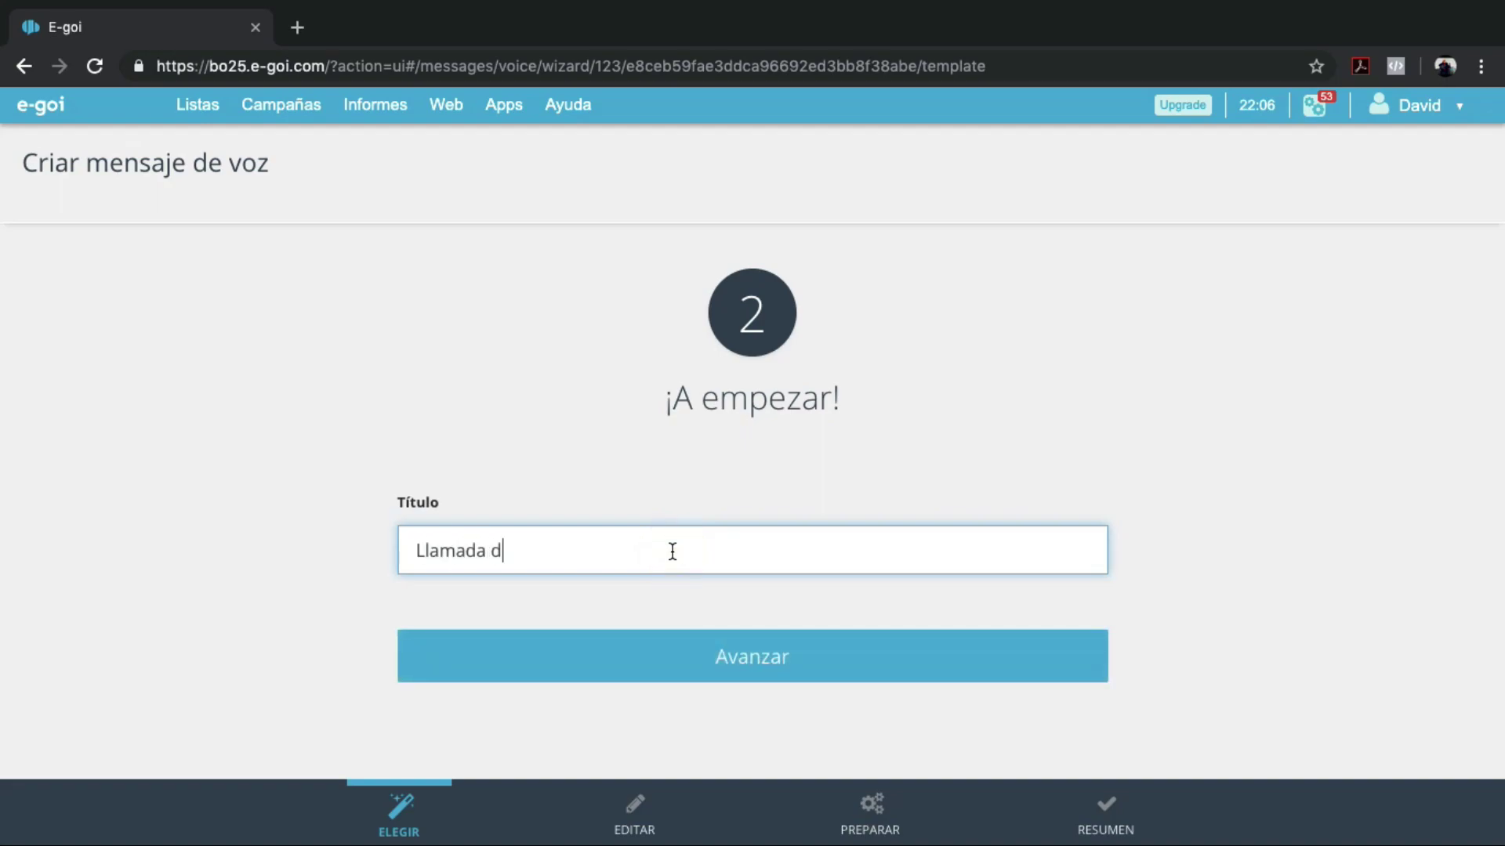
type("e bienvenida")
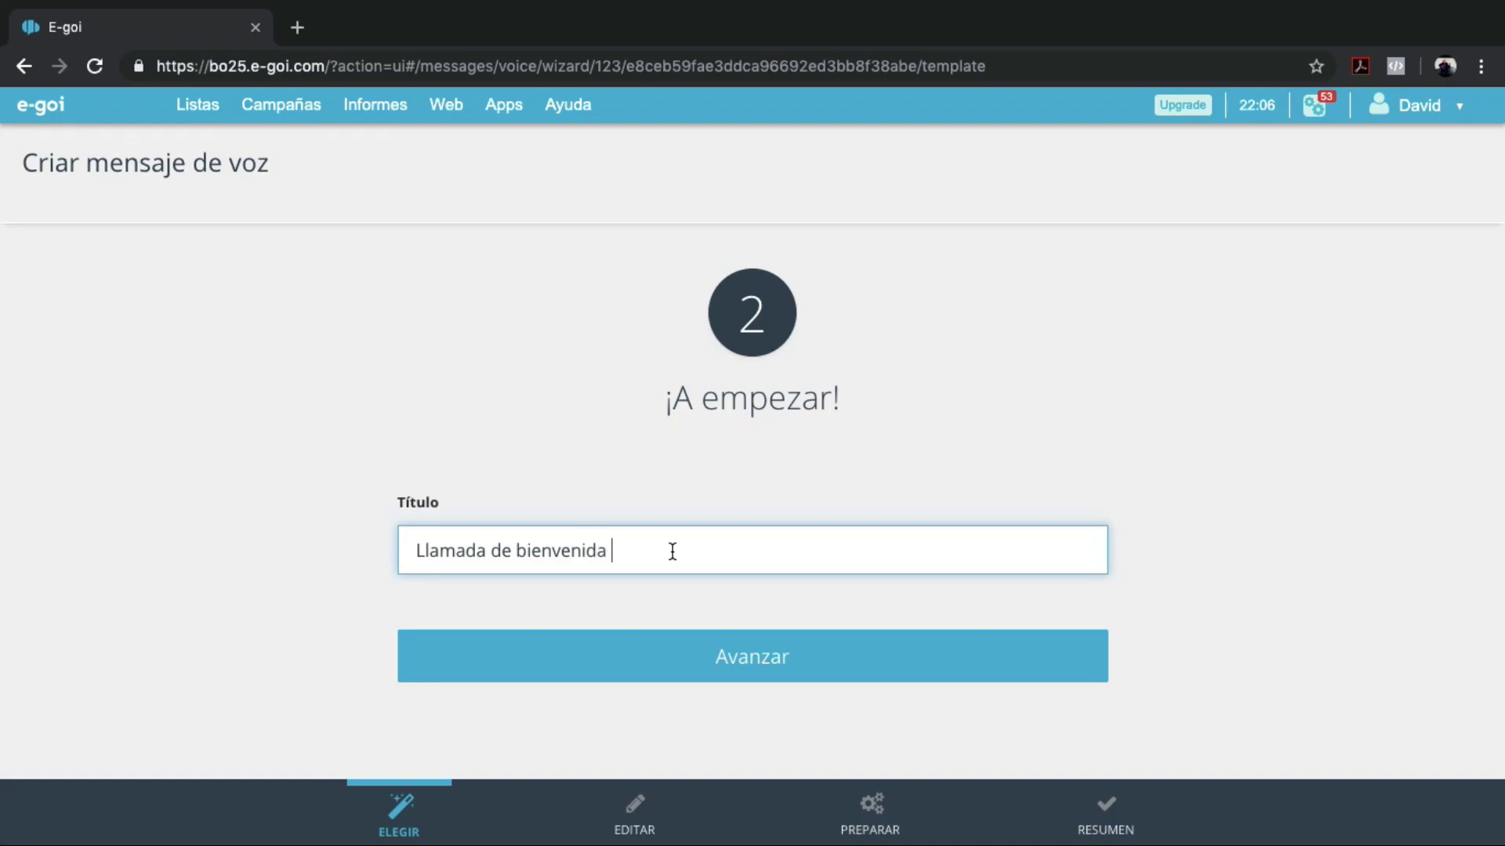
left_click(750, 645)
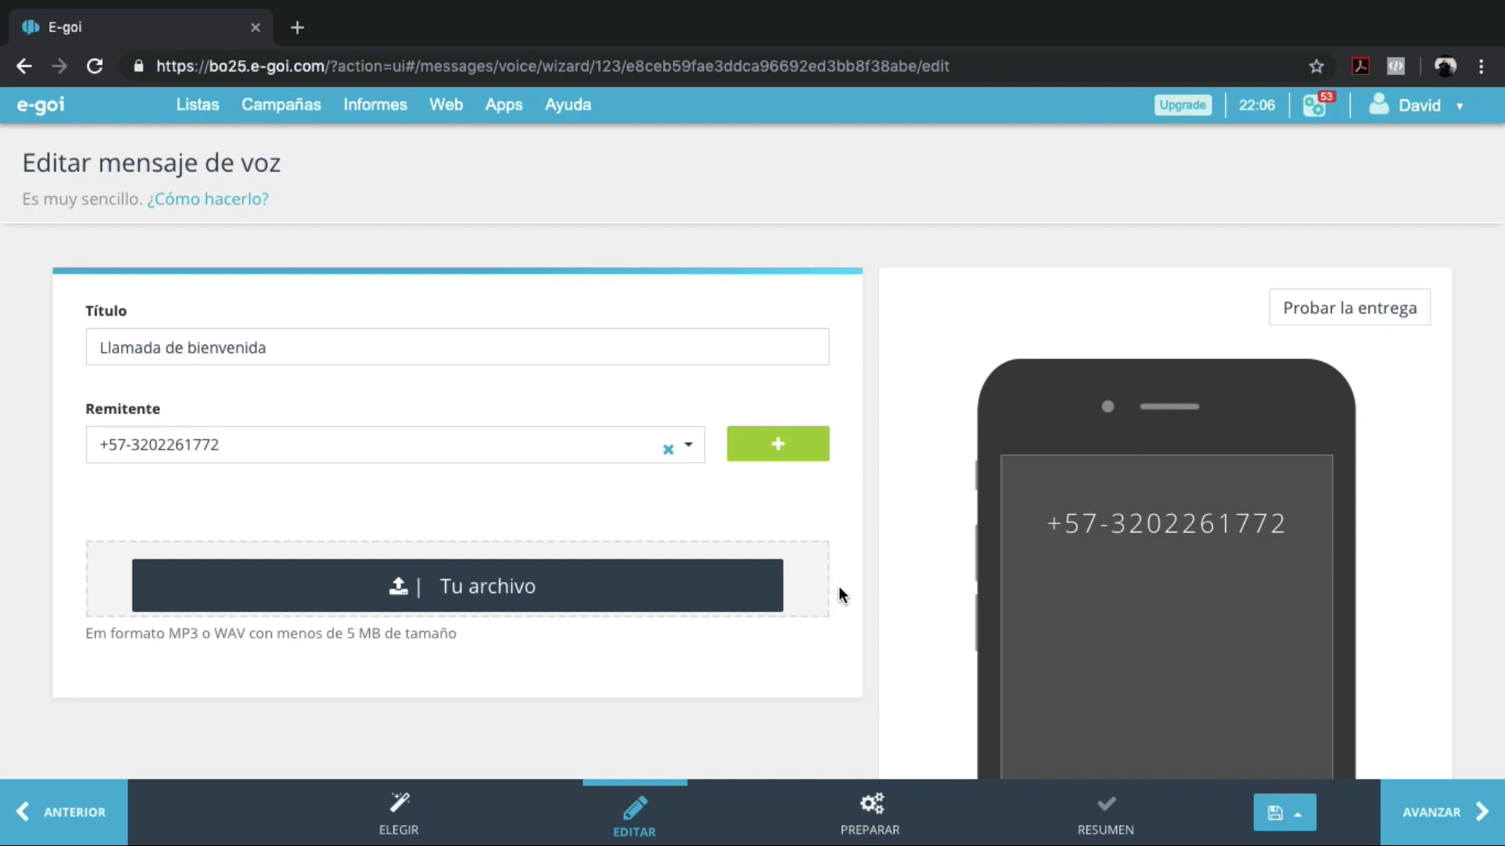
Step: Choose the first available phone number as the message's sender (Remitente)
scroll(838, 596, "down", 1)
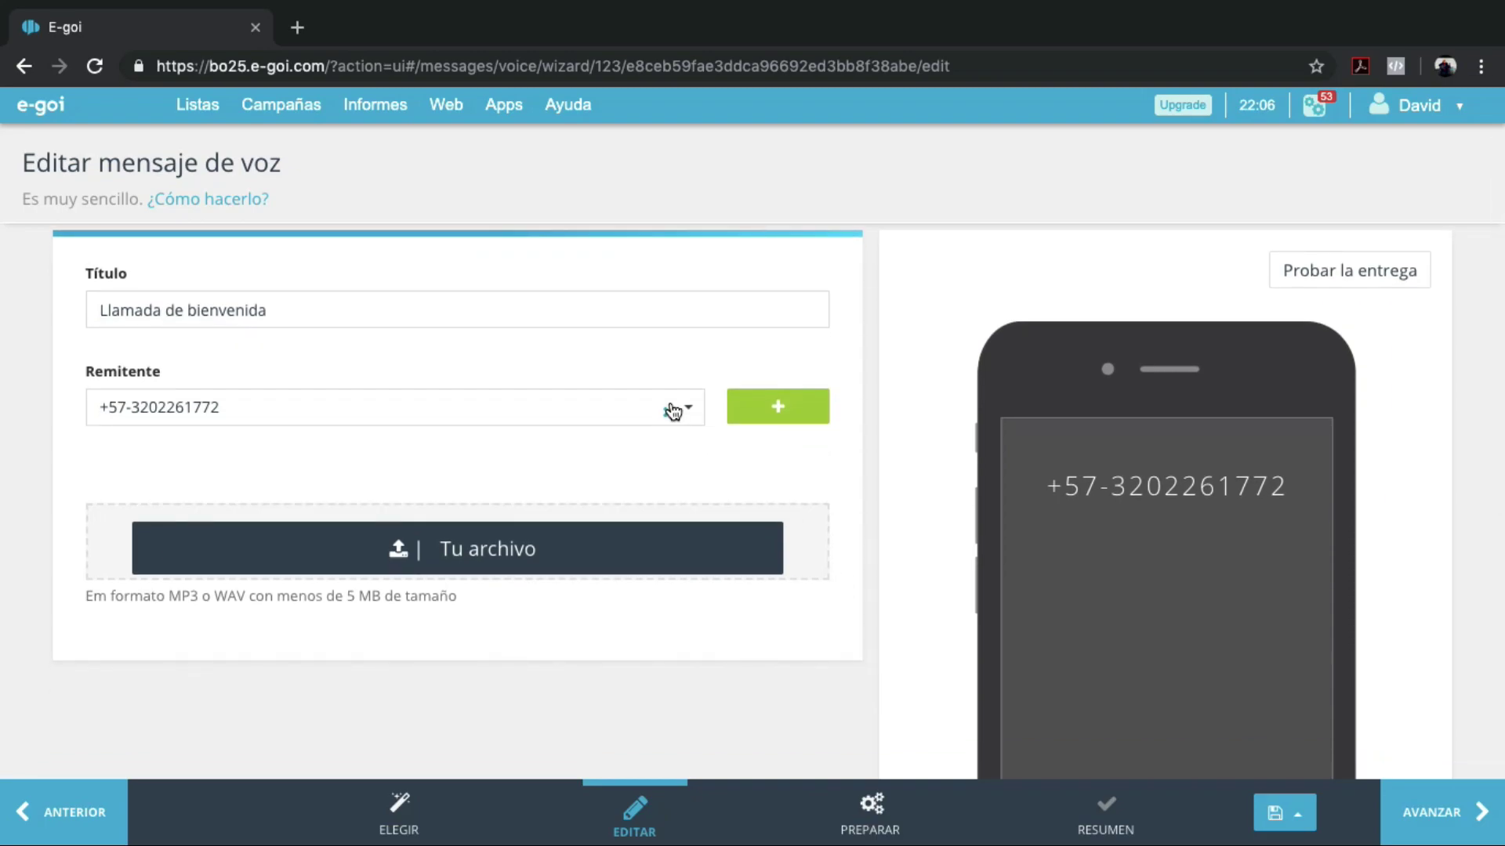
left_click(453, 407)
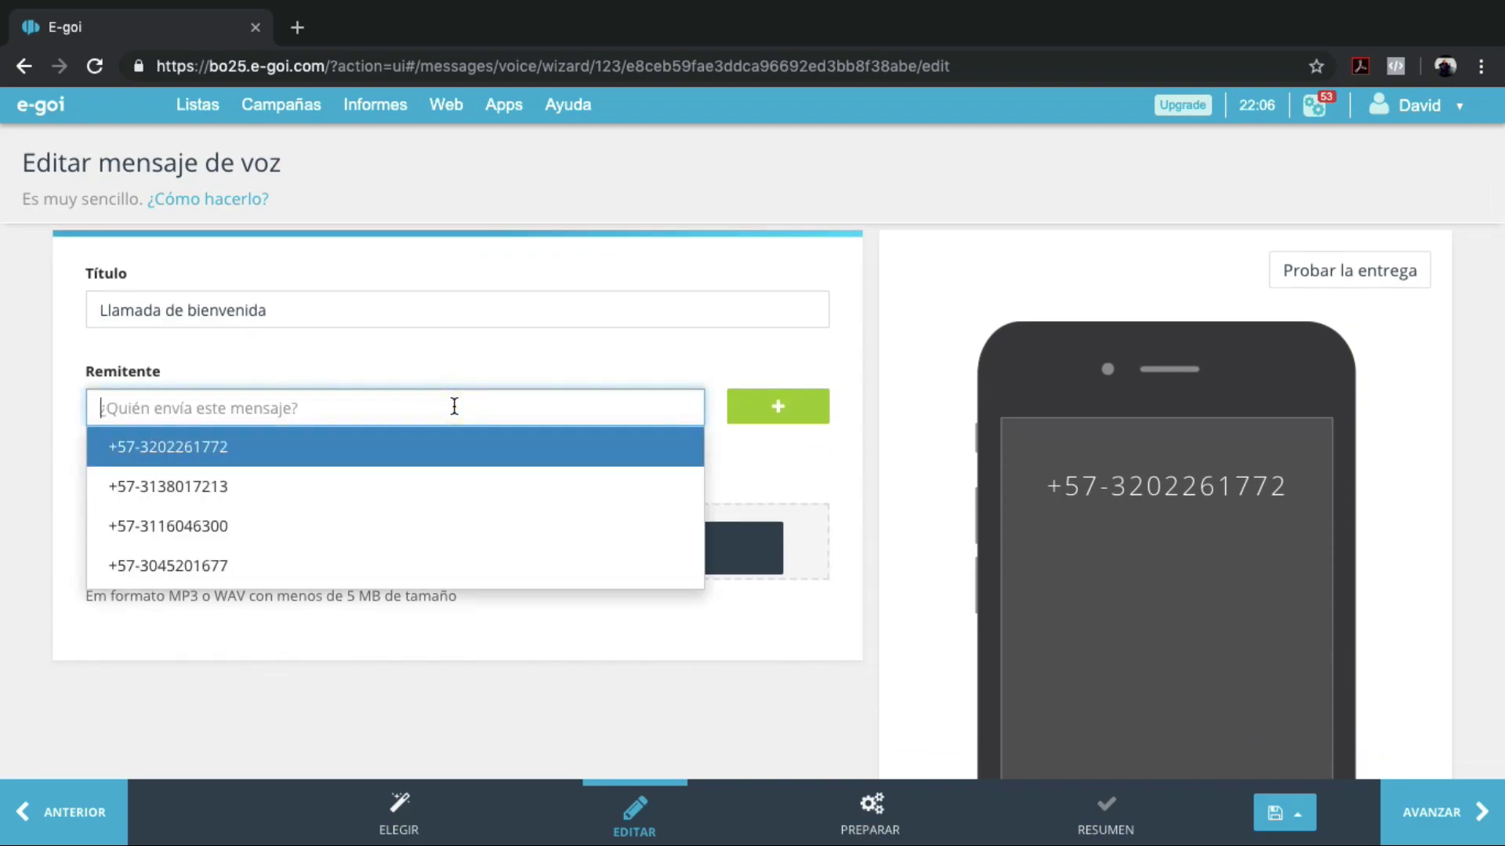
key("Return")
scroll(859, 470, "up", 1)
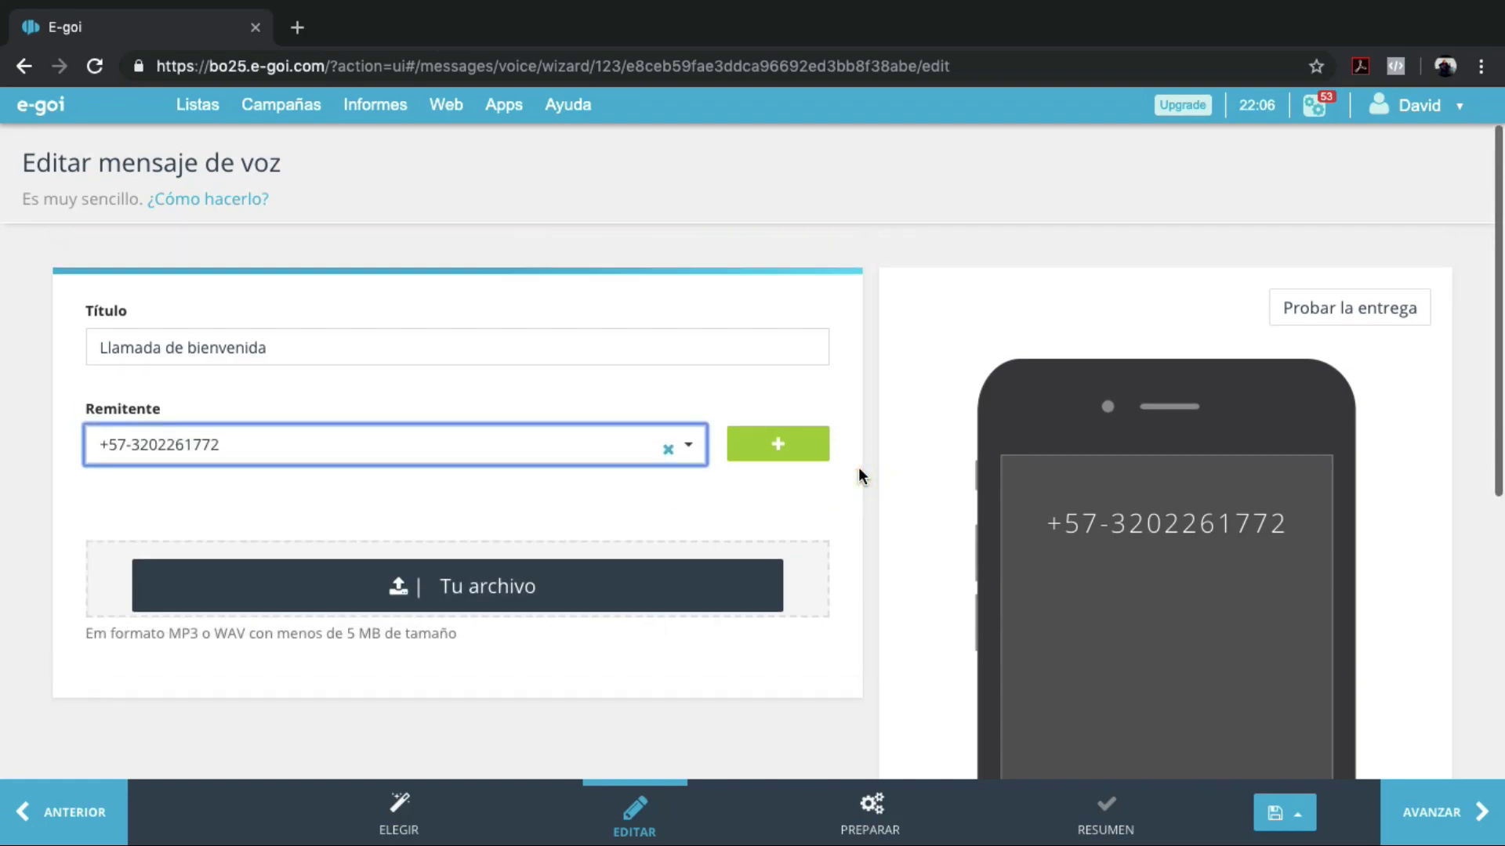
Step: Upload the audio file "Calle 67 2 (online-audio-converter.com).mp3" from Documentos as the voice message
scroll(860, 474, "down", 2)
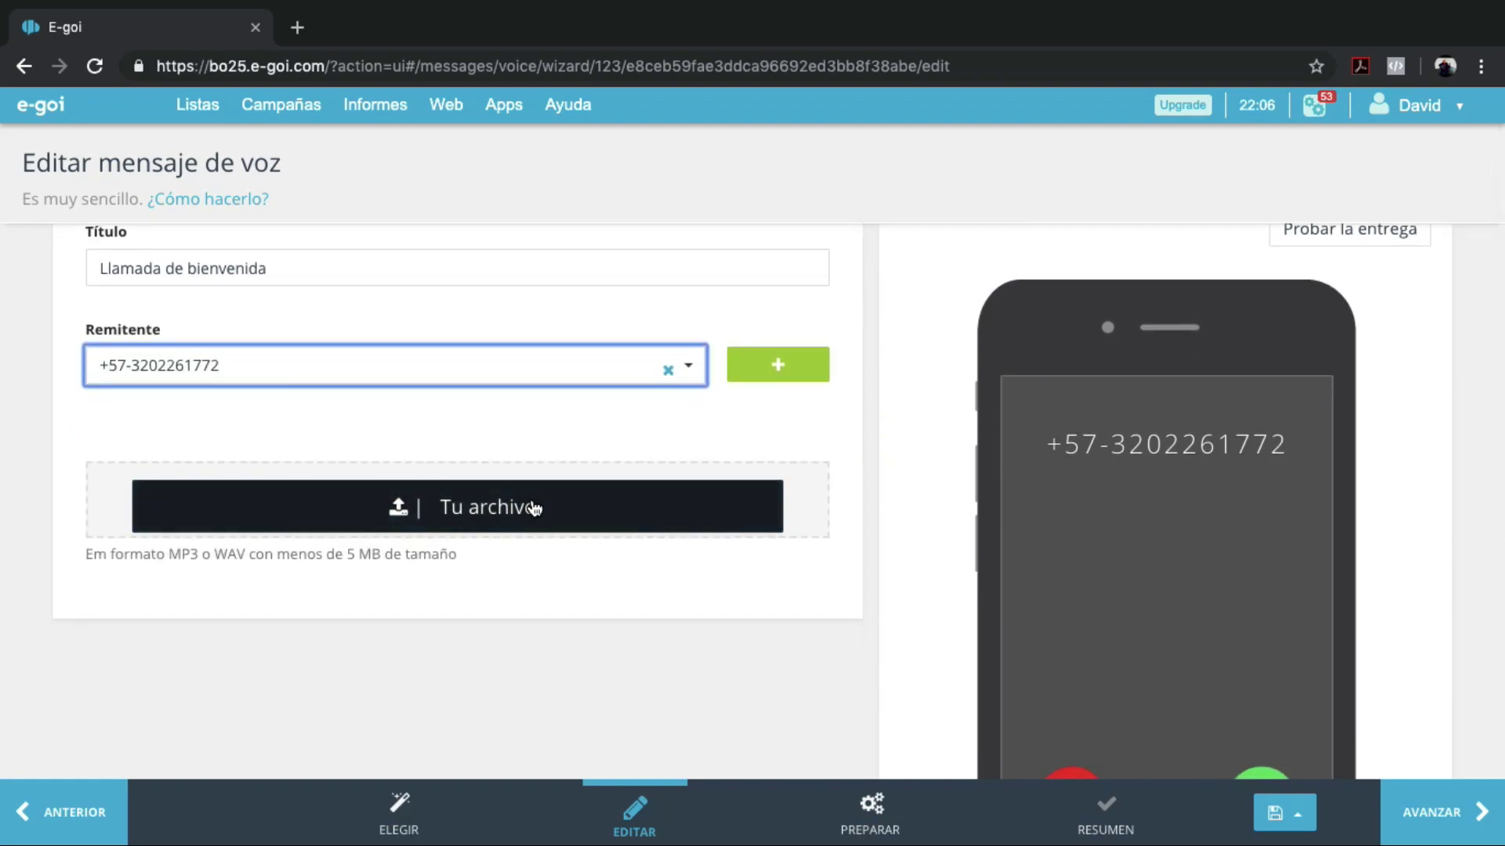
left_click(534, 508)
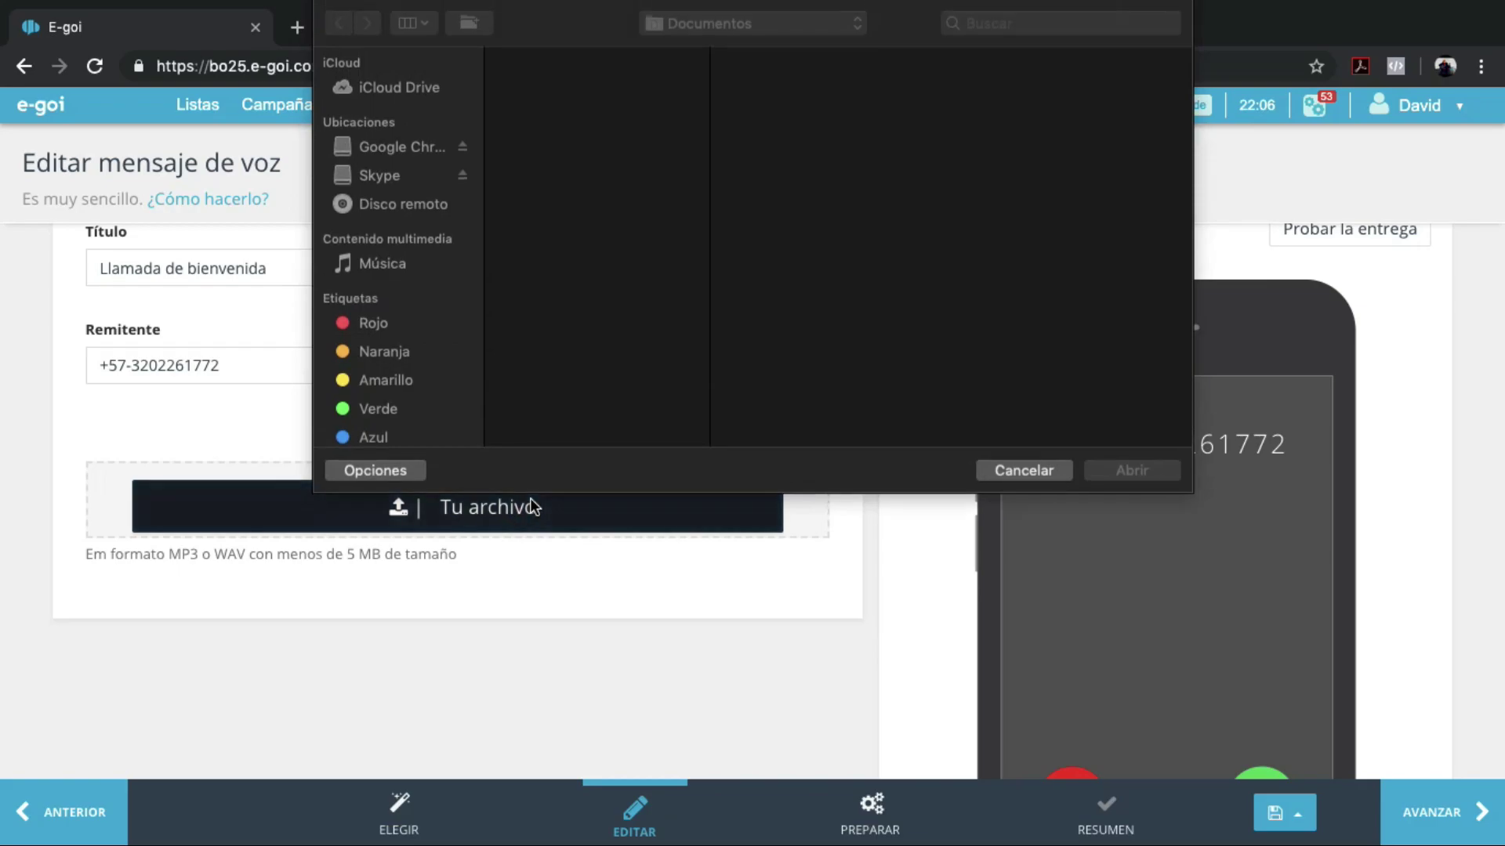
scroll(578, 278, "down", 10)
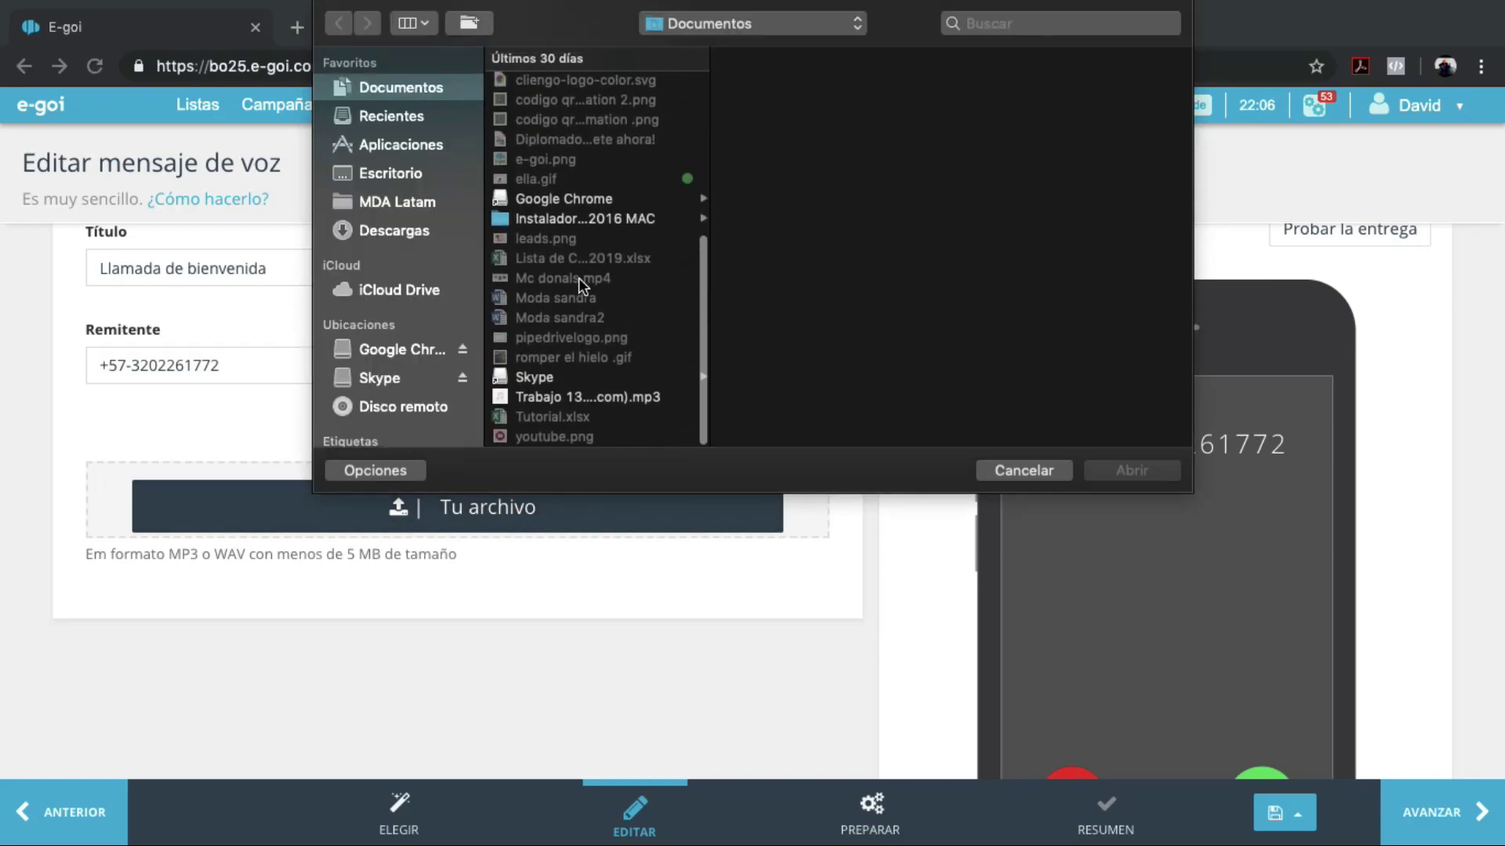
scroll(613, 310, "up", 5)
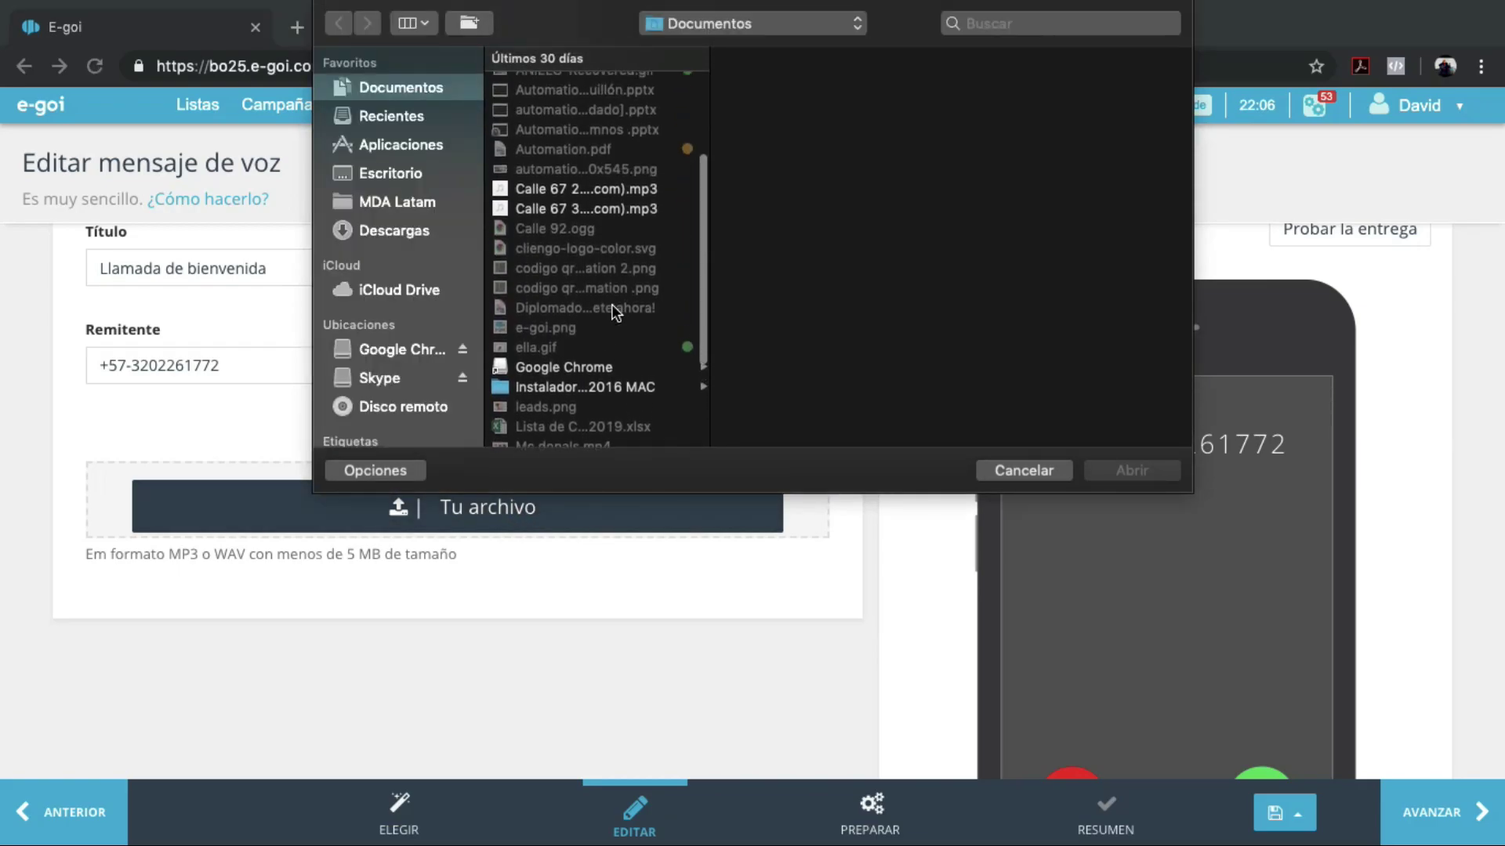
scroll(611, 310, "up", 1)
left_click(667, 248)
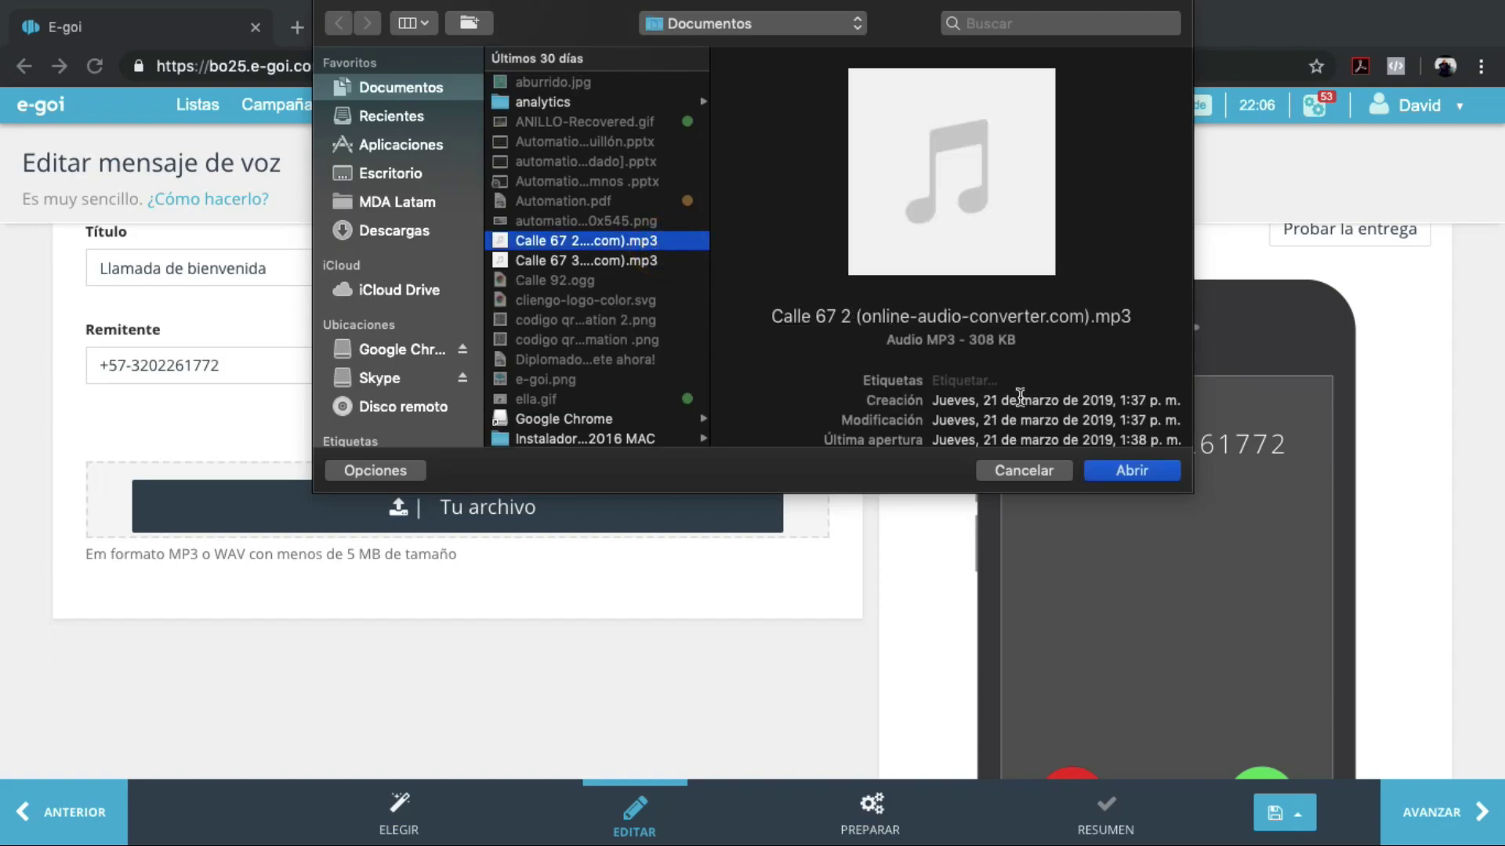
left_click(1119, 473)
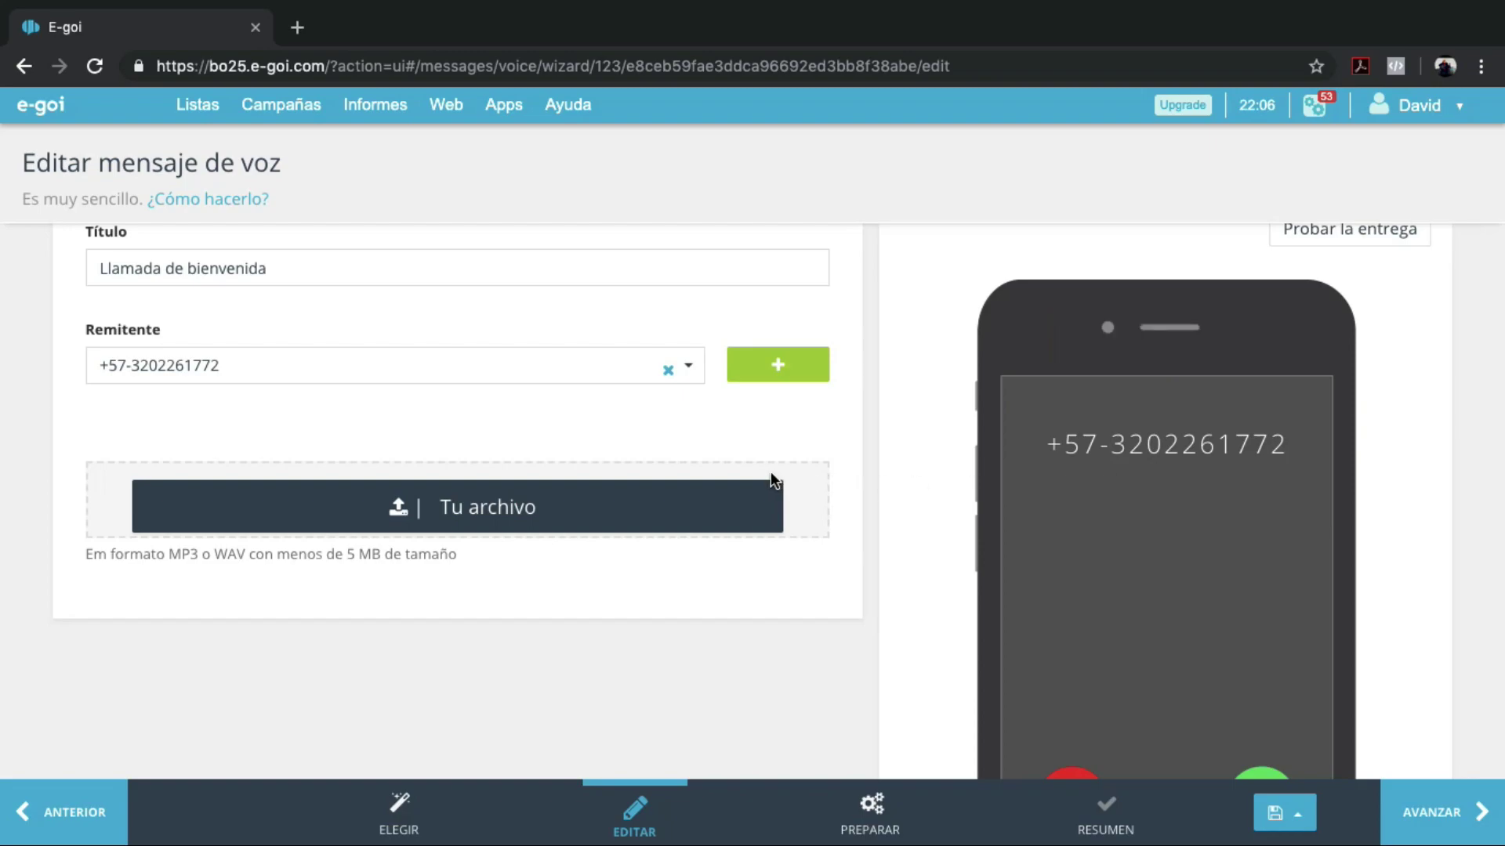
Step: Check the uploaded file's data, and play and pause the recording in the phone preview
scroll(769, 472, "down", 1)
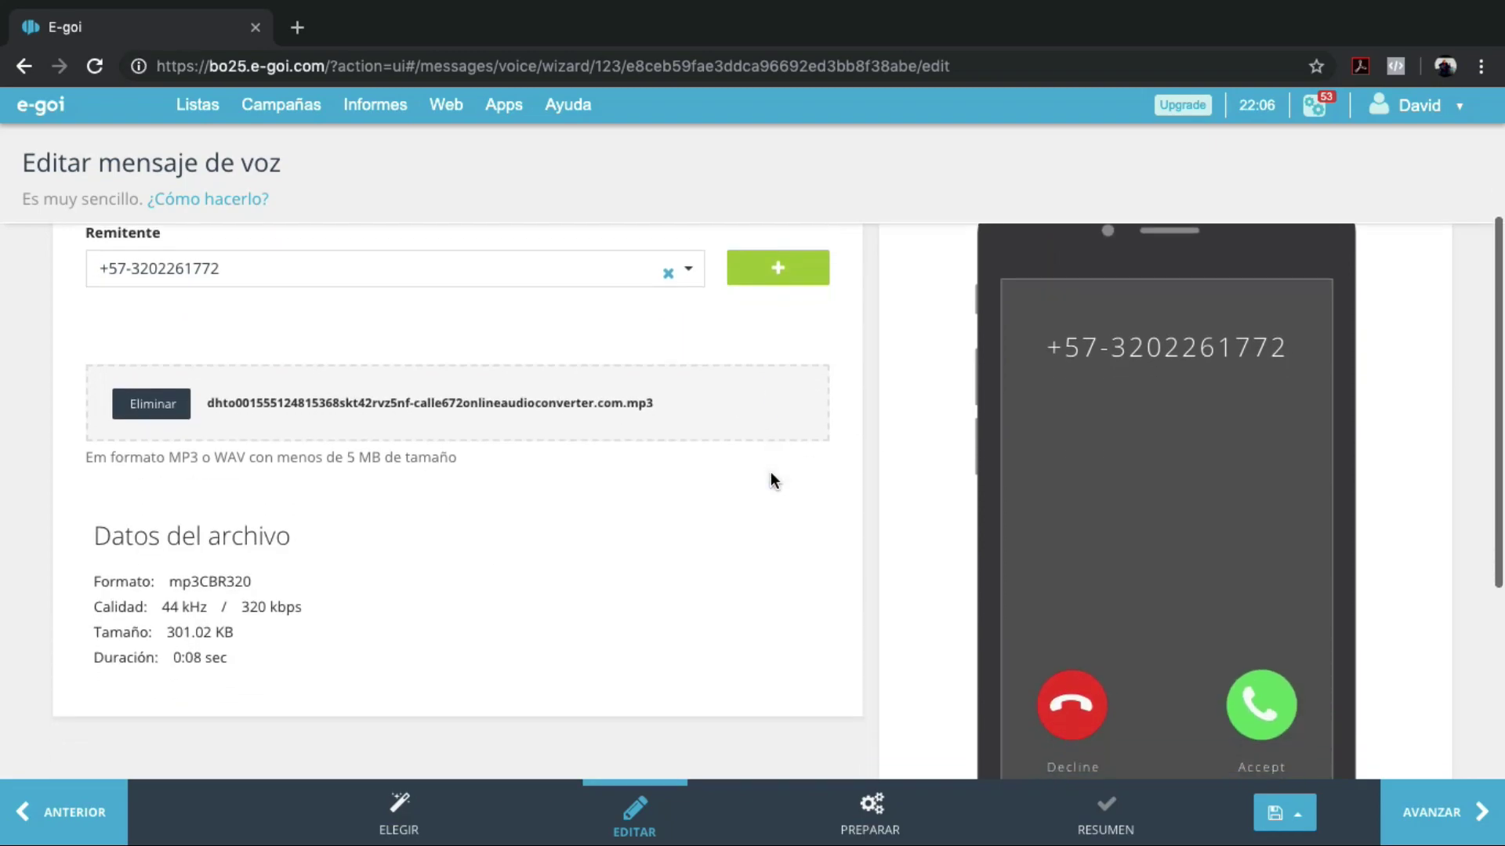
scroll(769, 480, "up", 1)
scroll(519, 524, "down", 1)
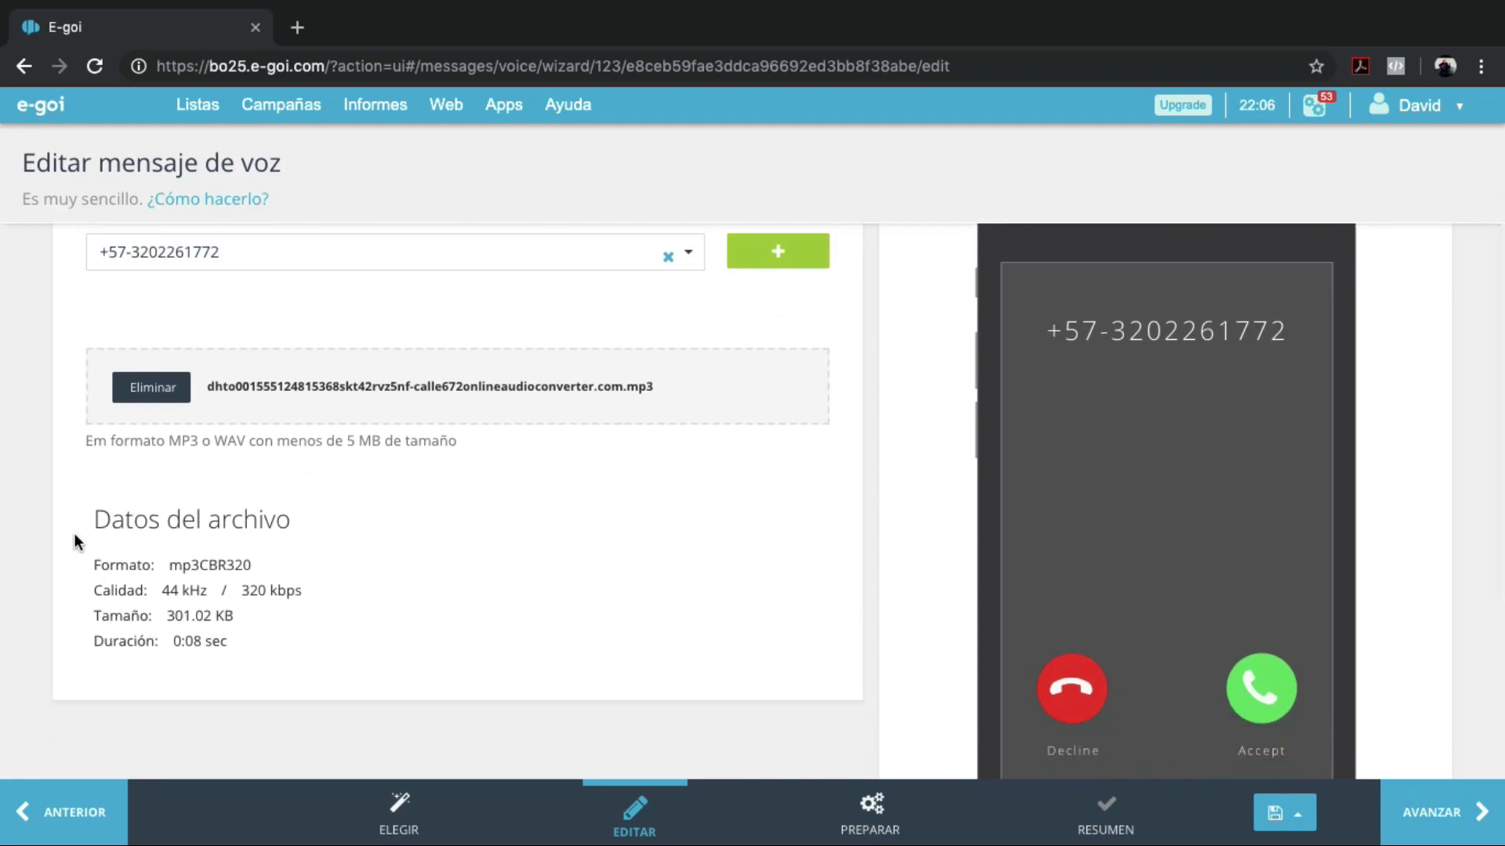
scroll(425, 547, "up", 3)
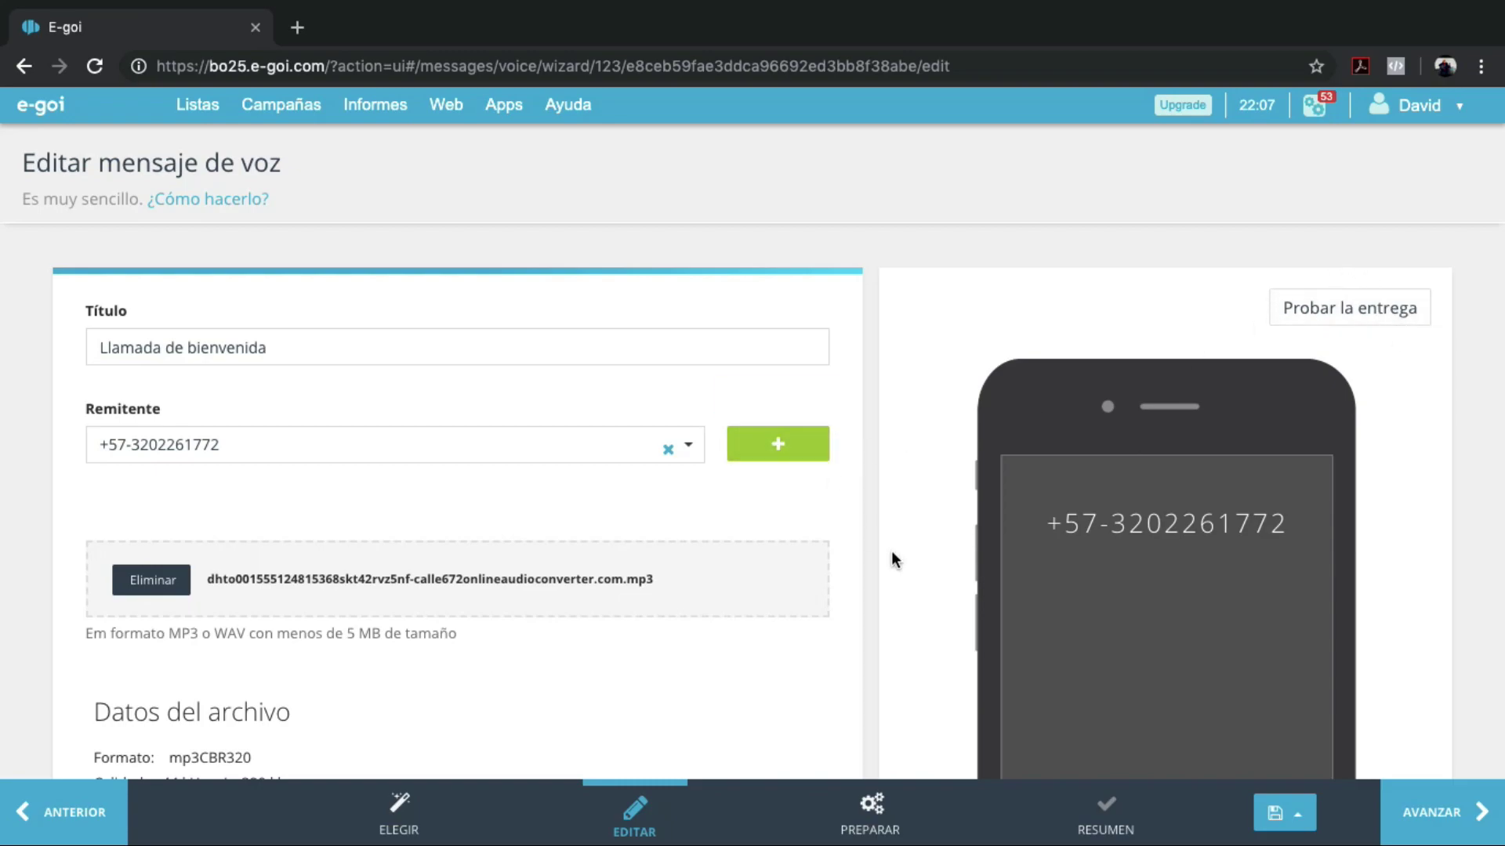
scroll(891, 556, "down", 6)
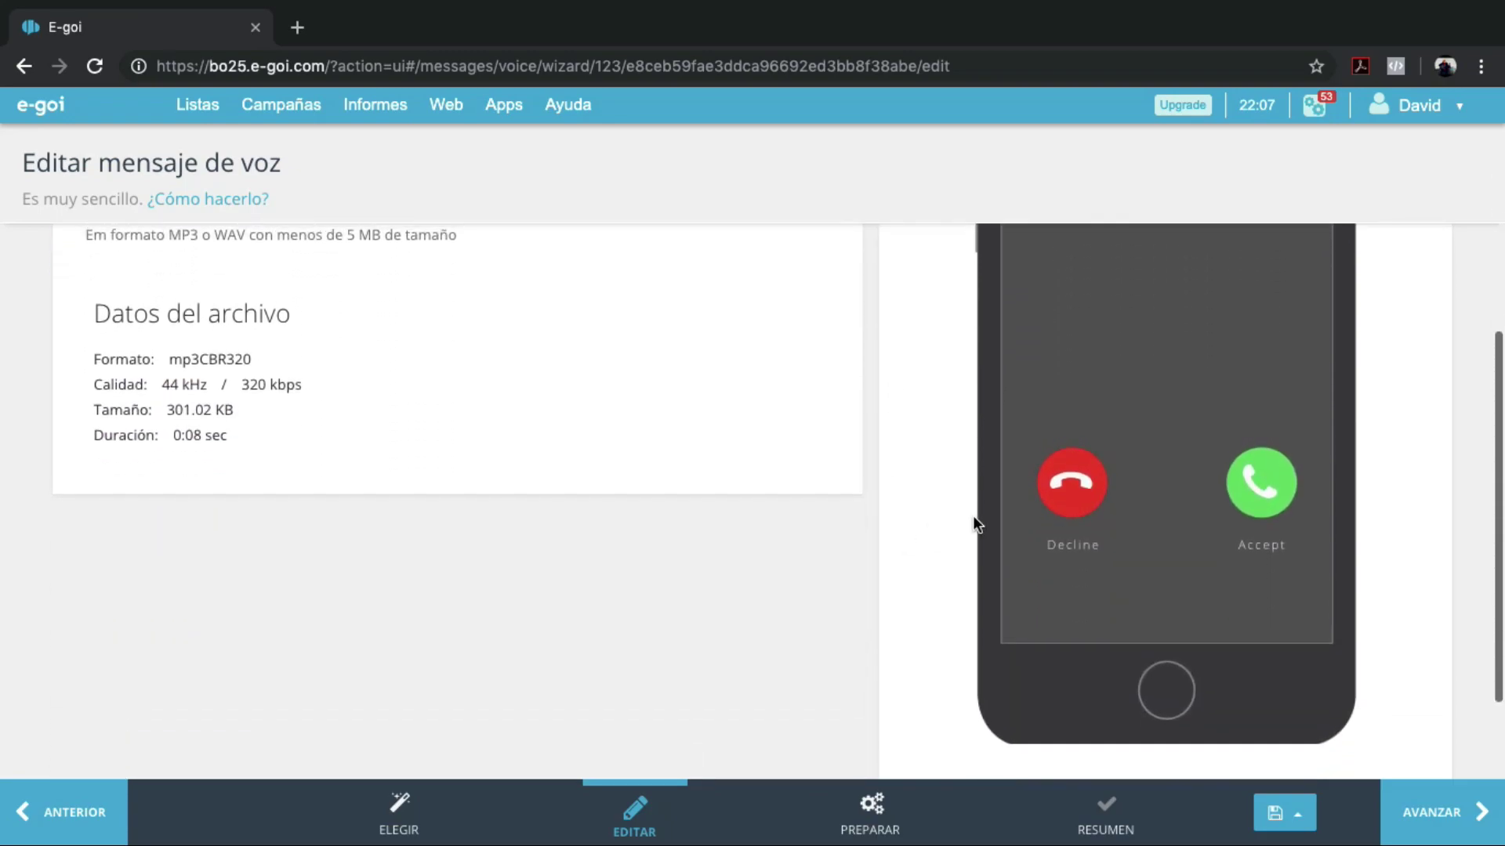
scroll(854, 487, "up", 5)
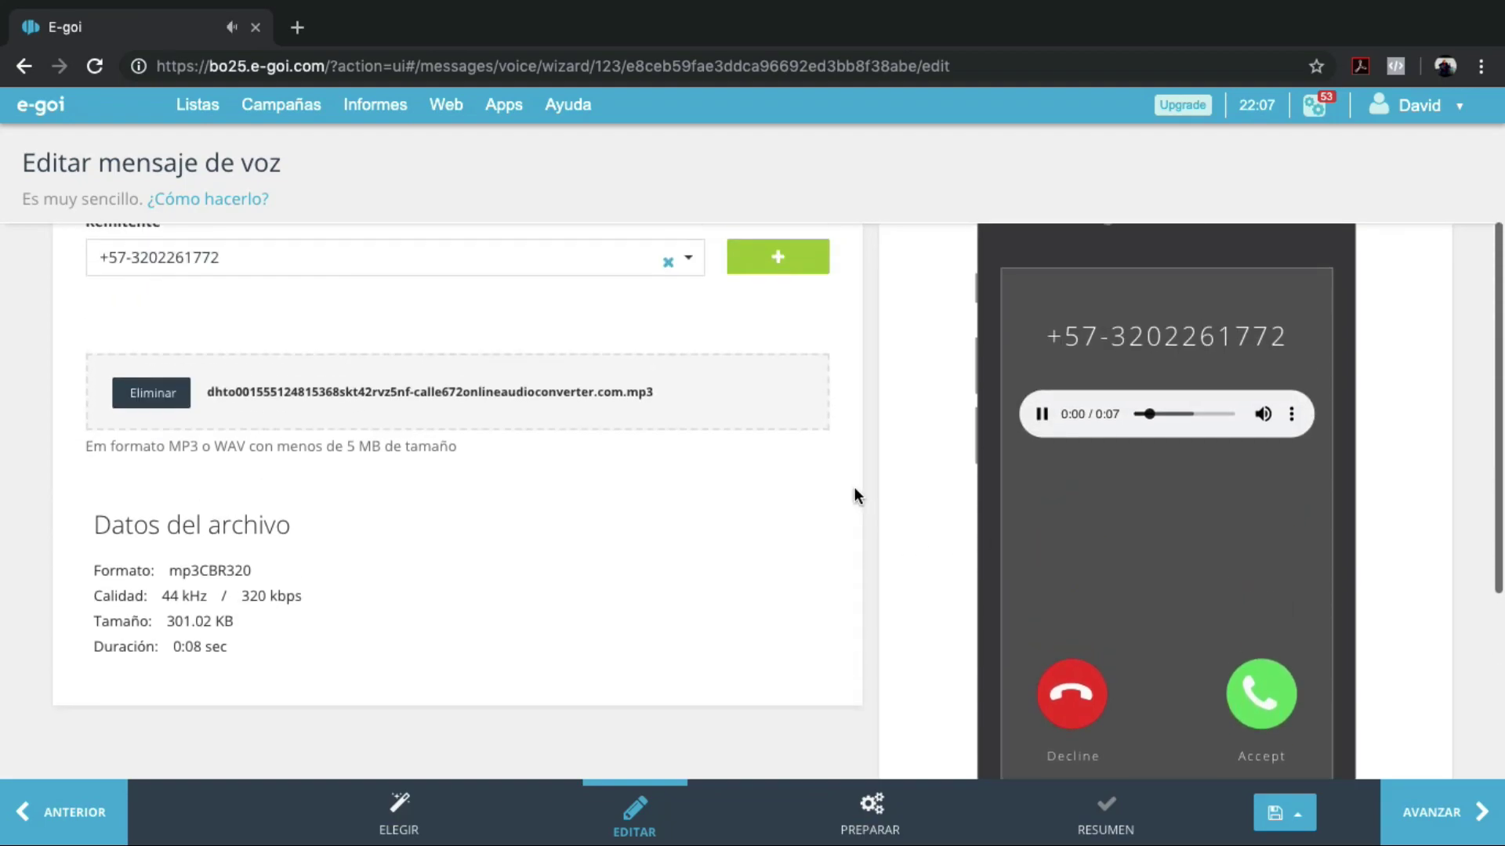
scroll(1136, 595, "down", 1)
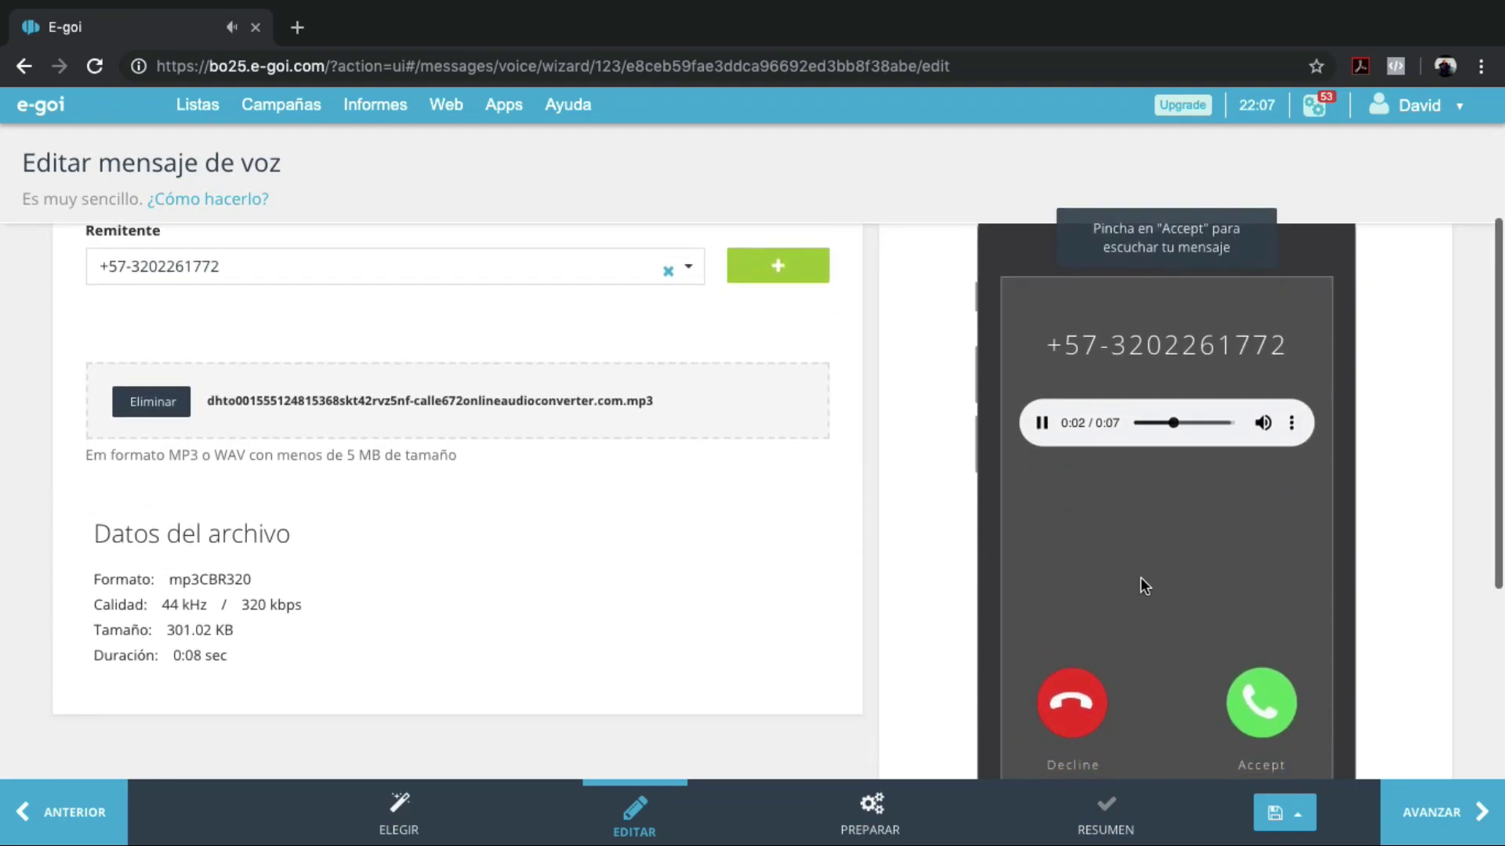
left_click(1041, 424)
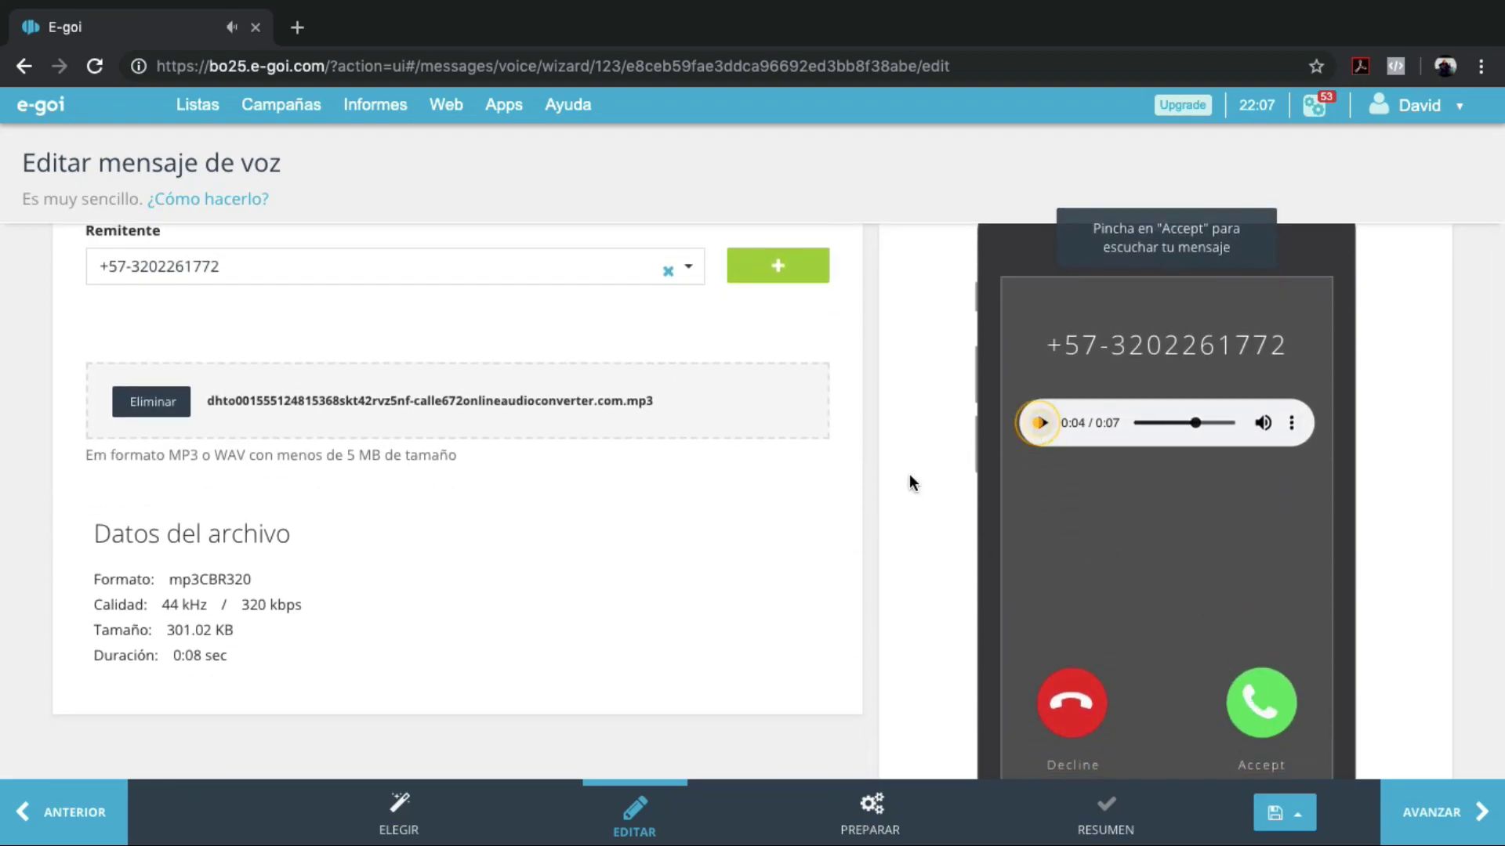
scroll(854, 612, "down", 1)
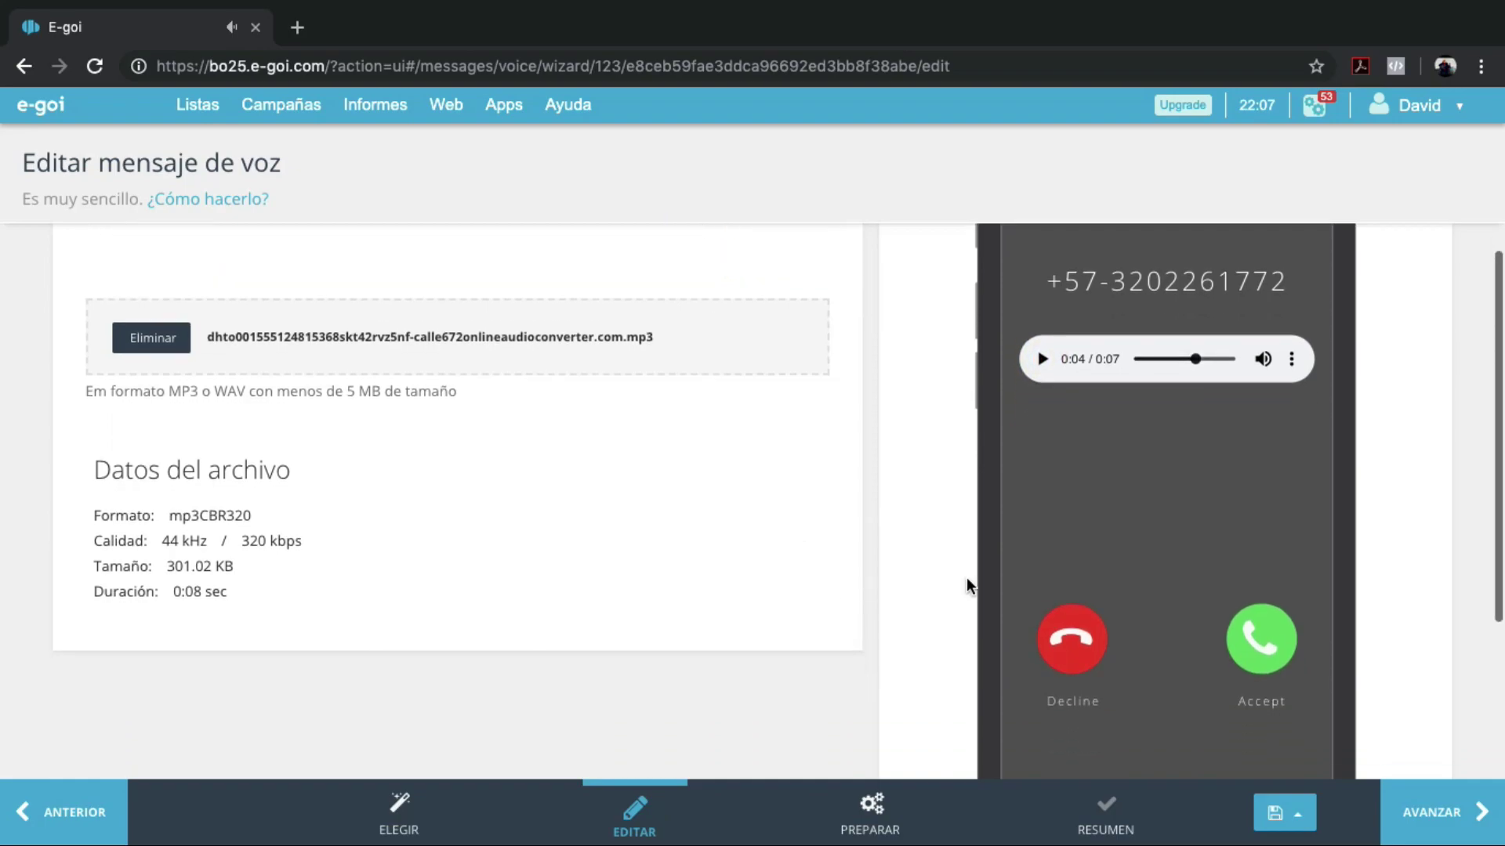
scroll(964, 475, "down", 2)
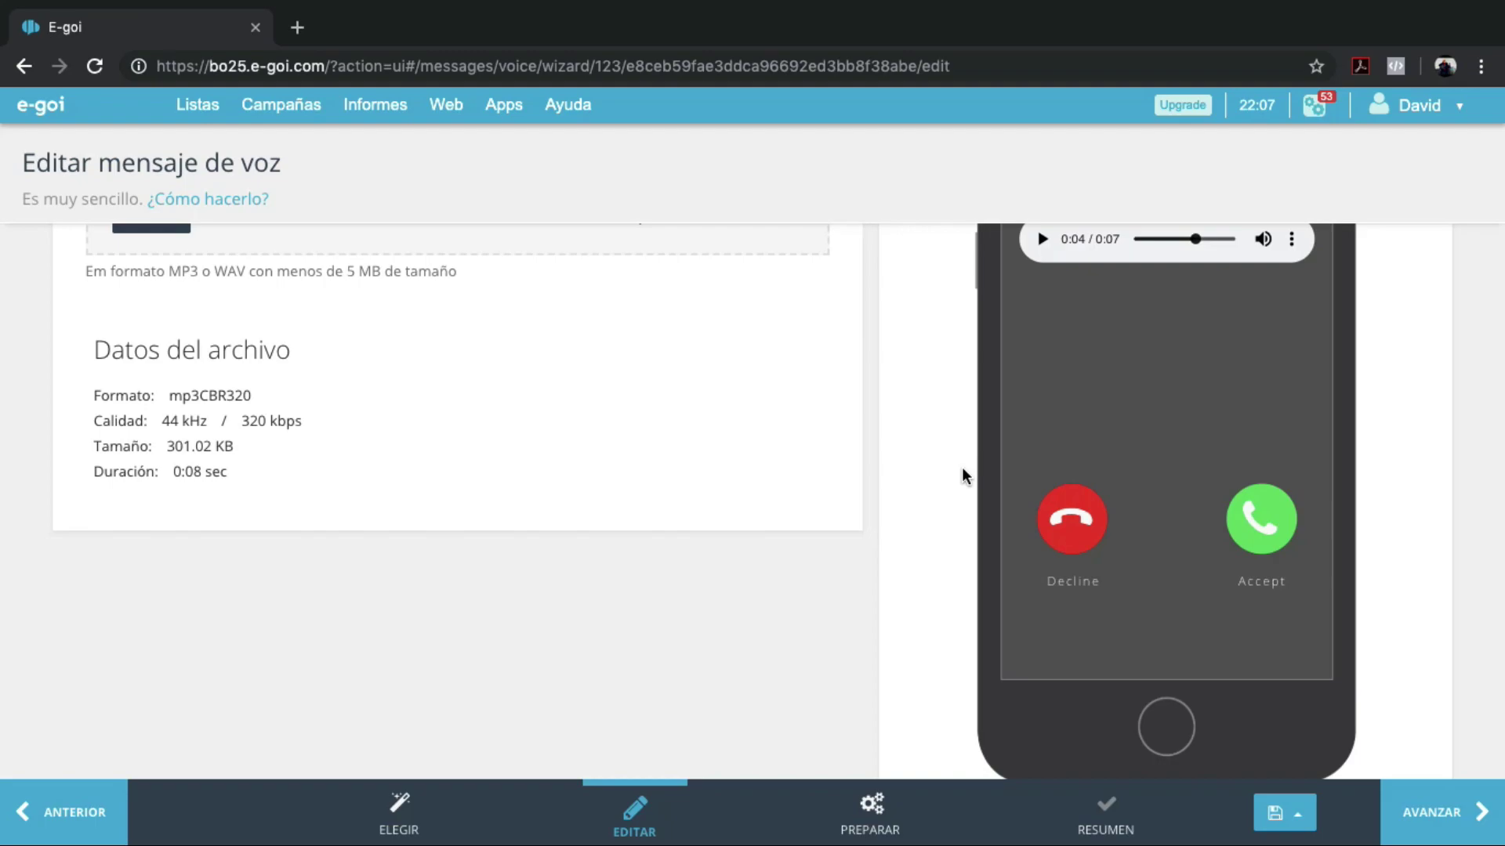
Step: Advance to the campaign's preparation stage and review its send time and recipient settings
left_click(1403, 812)
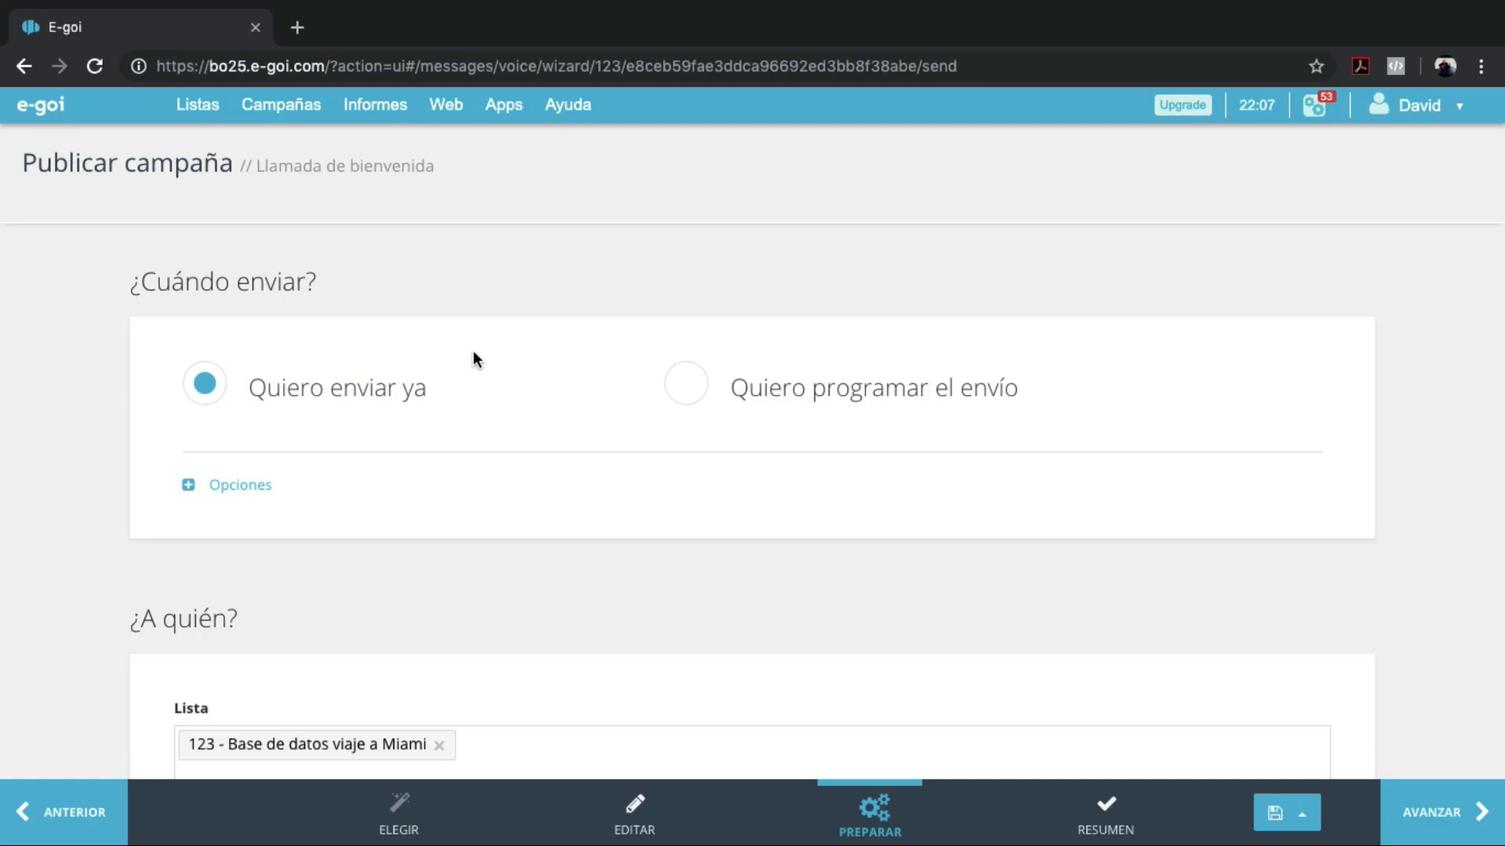
scroll(595, 515, "down", 4)
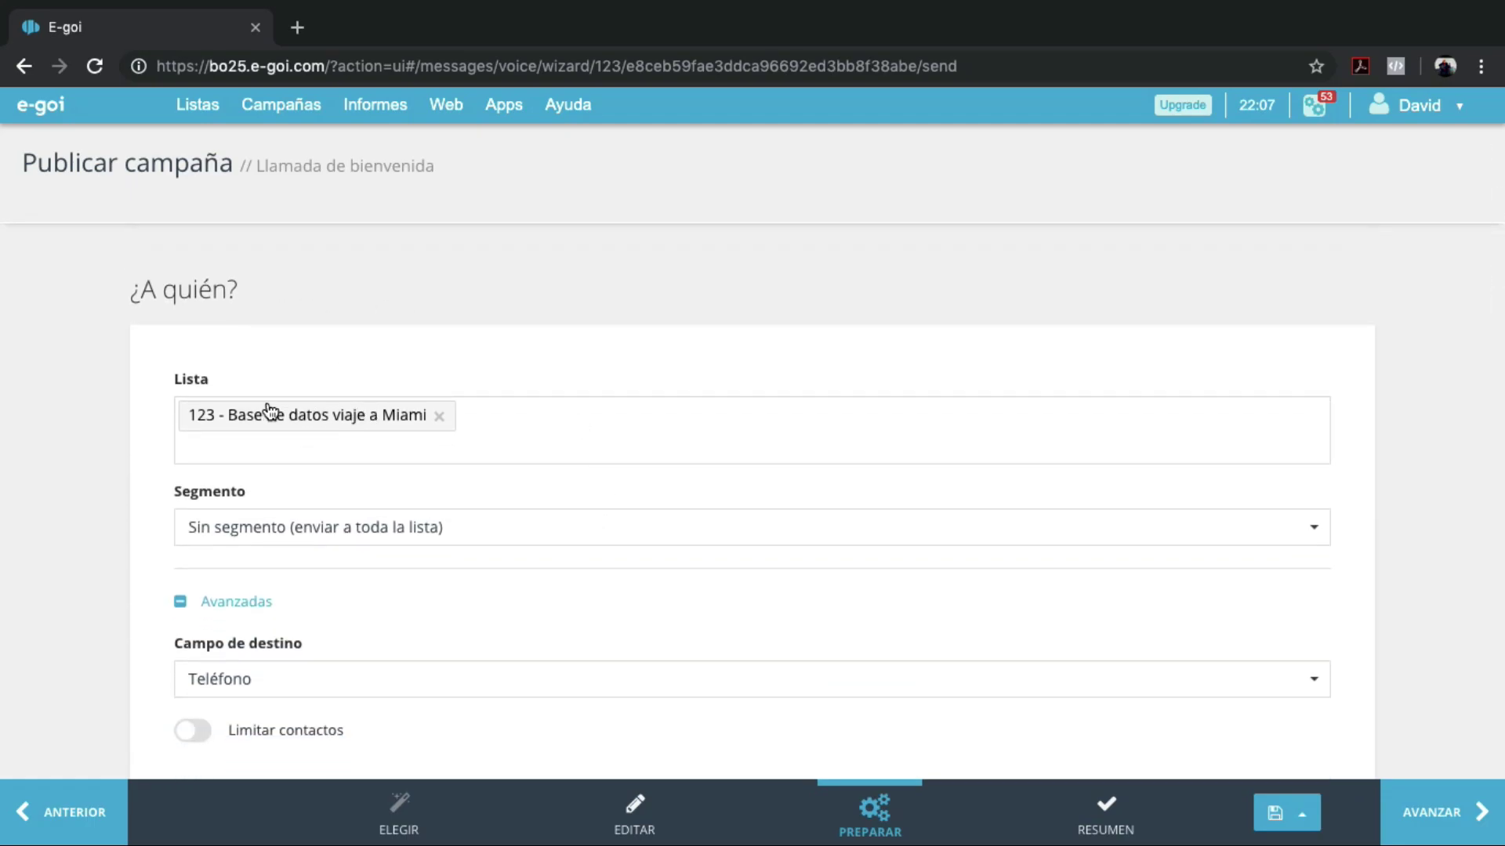
scroll(491, 436, "down", 2)
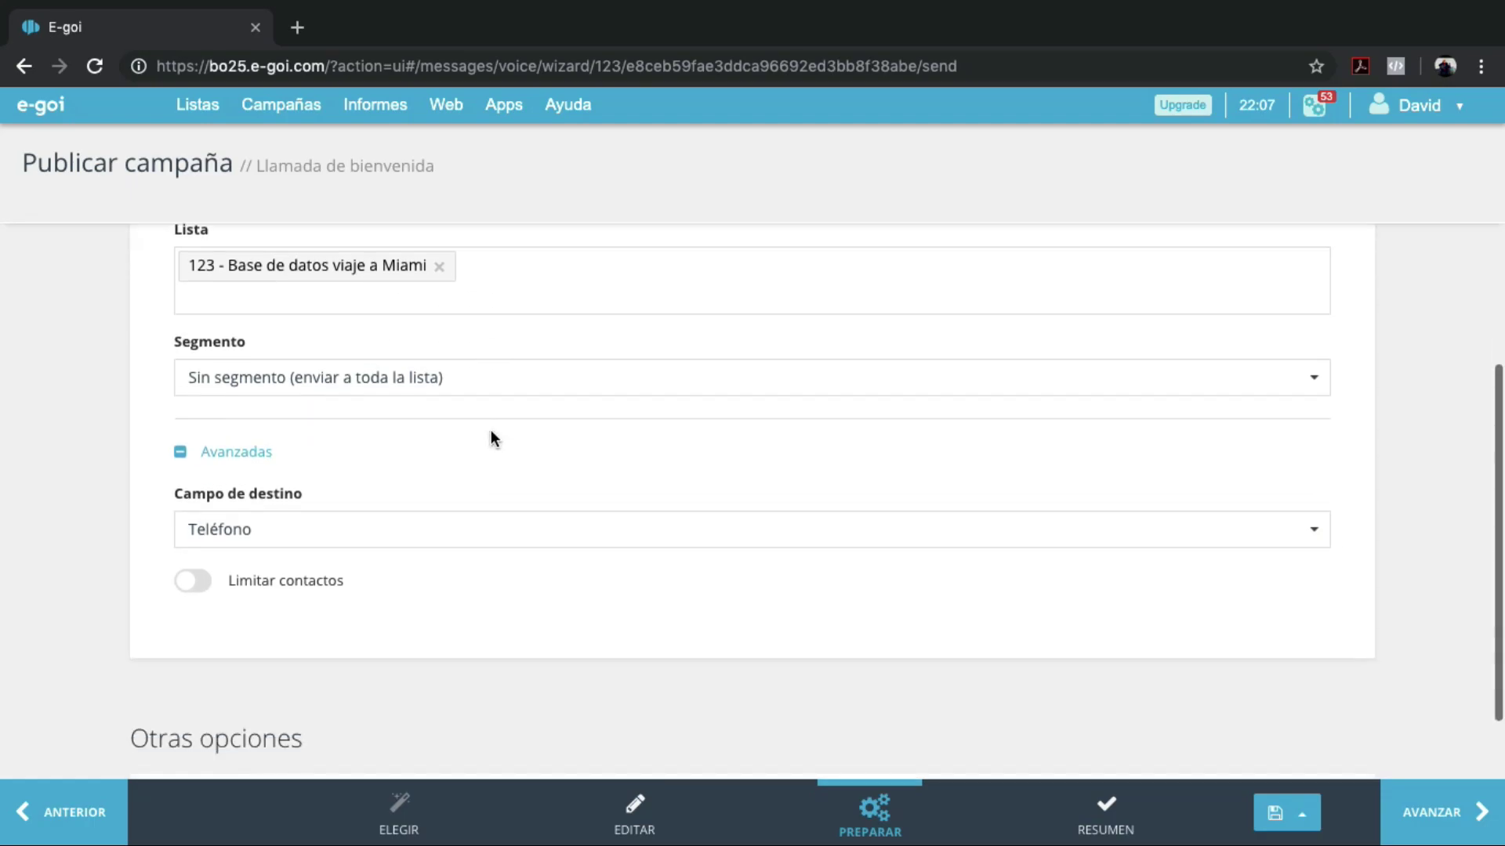
Step: Review the destination field, contact limit and send notification options, and advance the campaign to its summary stage
scroll(625, 473, "down", 1)
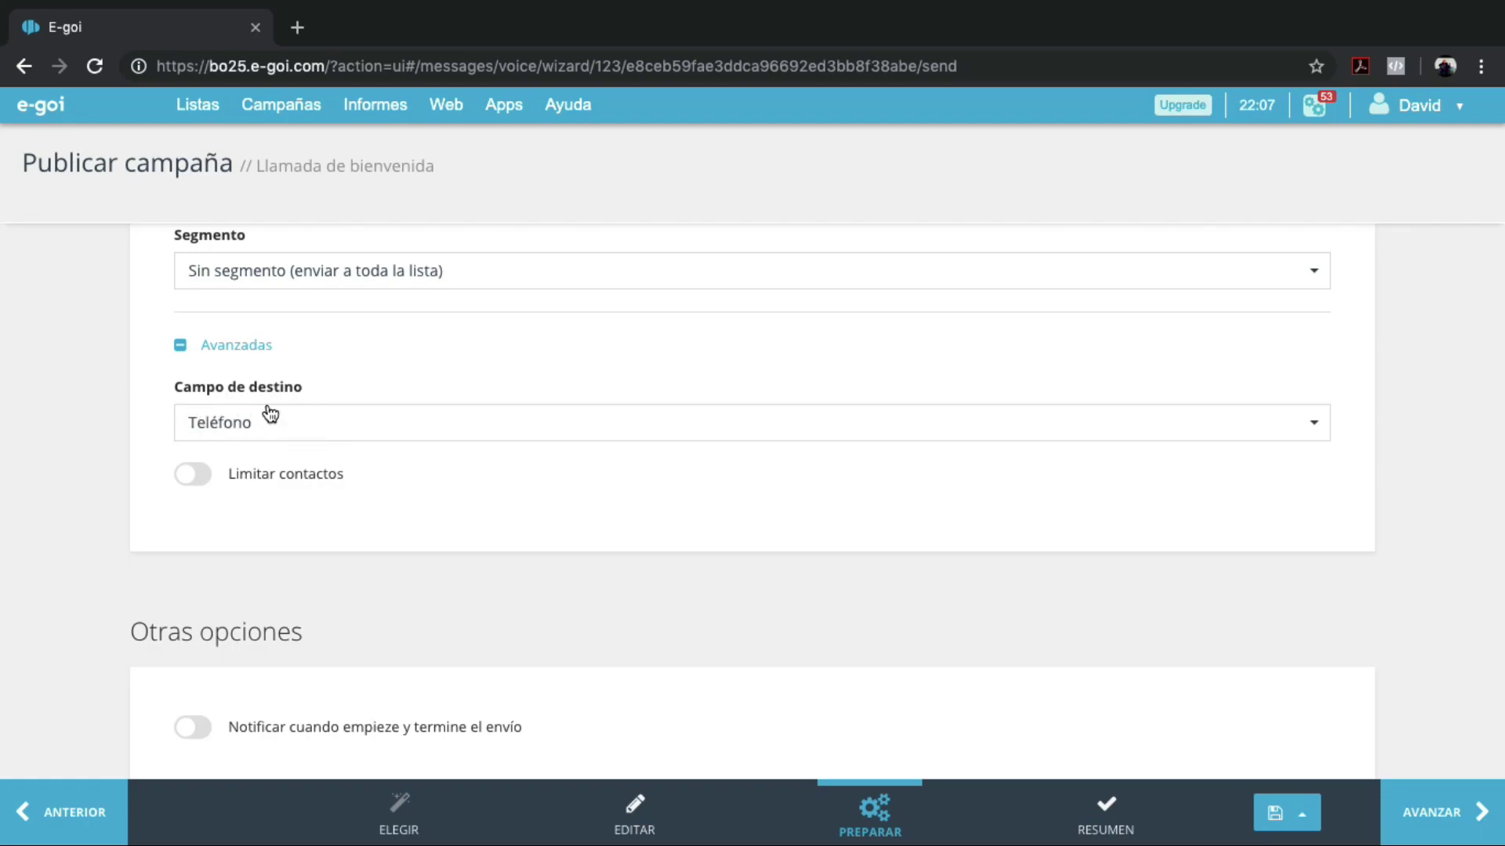
scroll(290, 406, "down", 2)
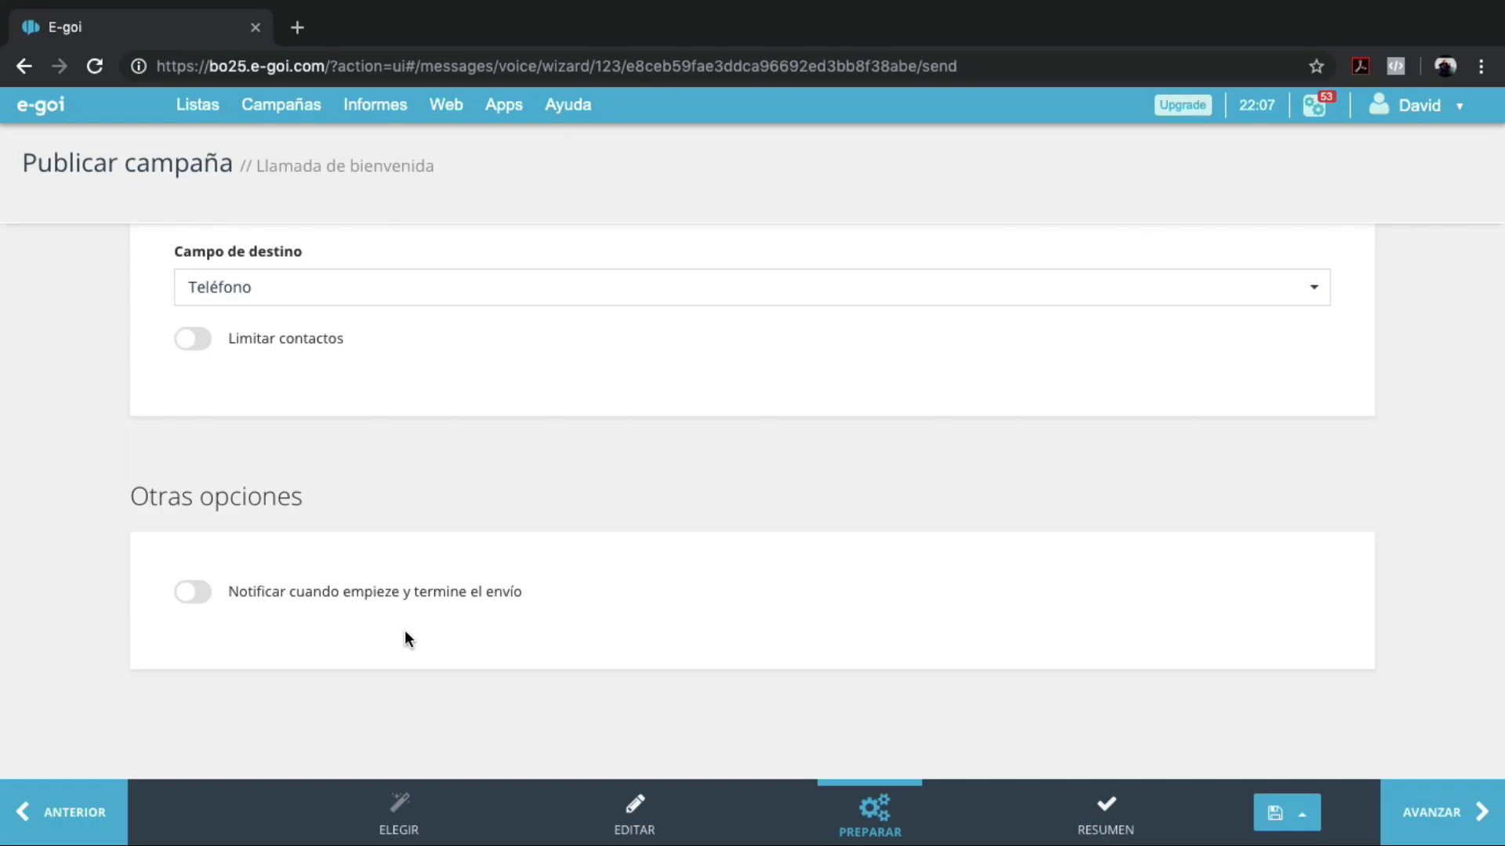
scroll(496, 531, "up", 2)
scroll(496, 530, "down", 2)
left_click(1422, 807)
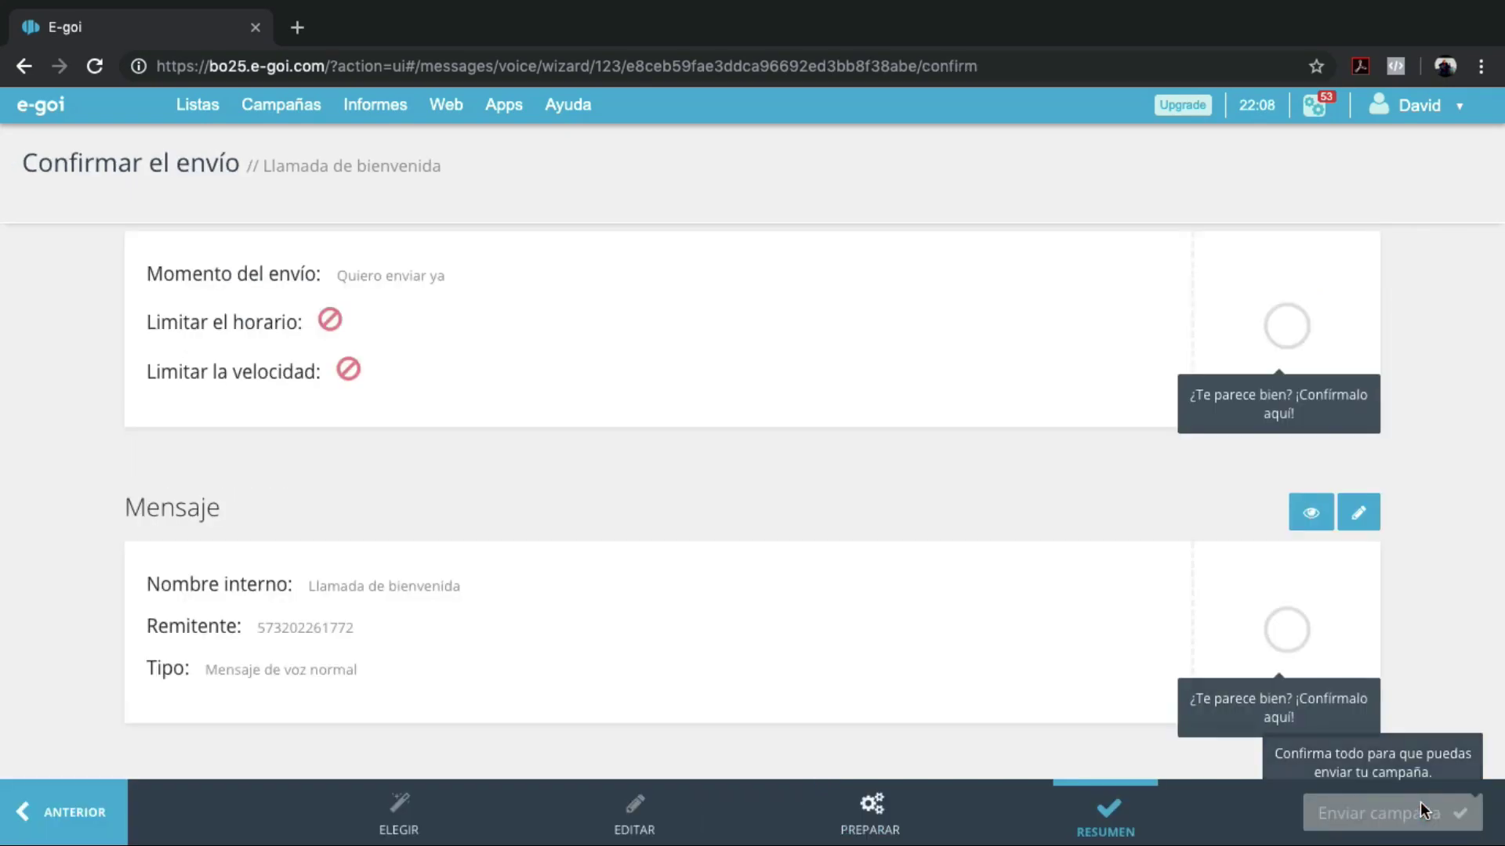
Step: Confirm the send-time, Mensaje and Otras opciones sections of the campaign summary, and review the ¿A quién? section
left_click(1287, 328)
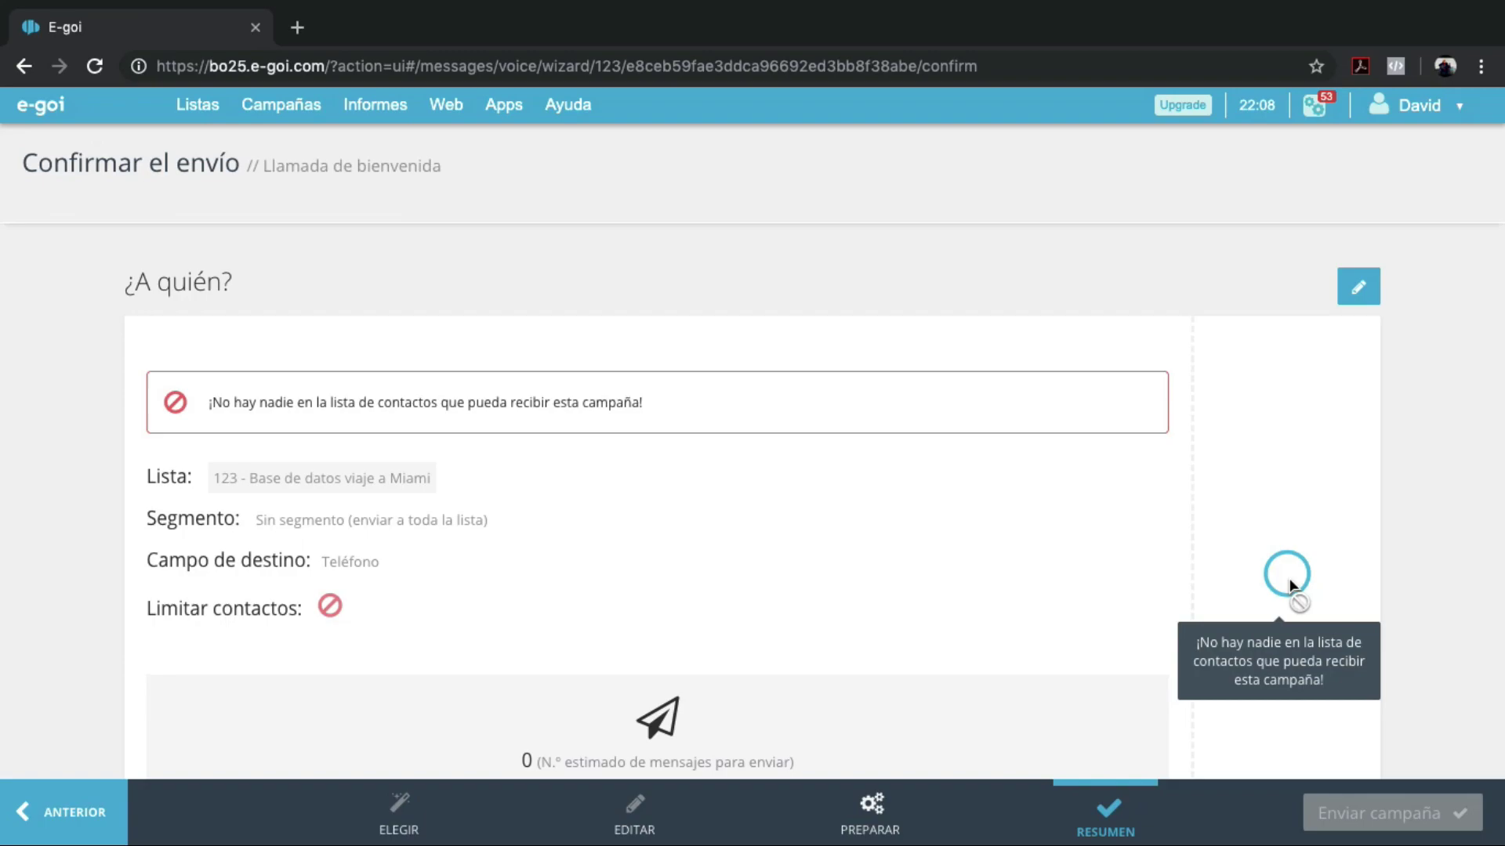
scroll(1165, 625, "down", 1)
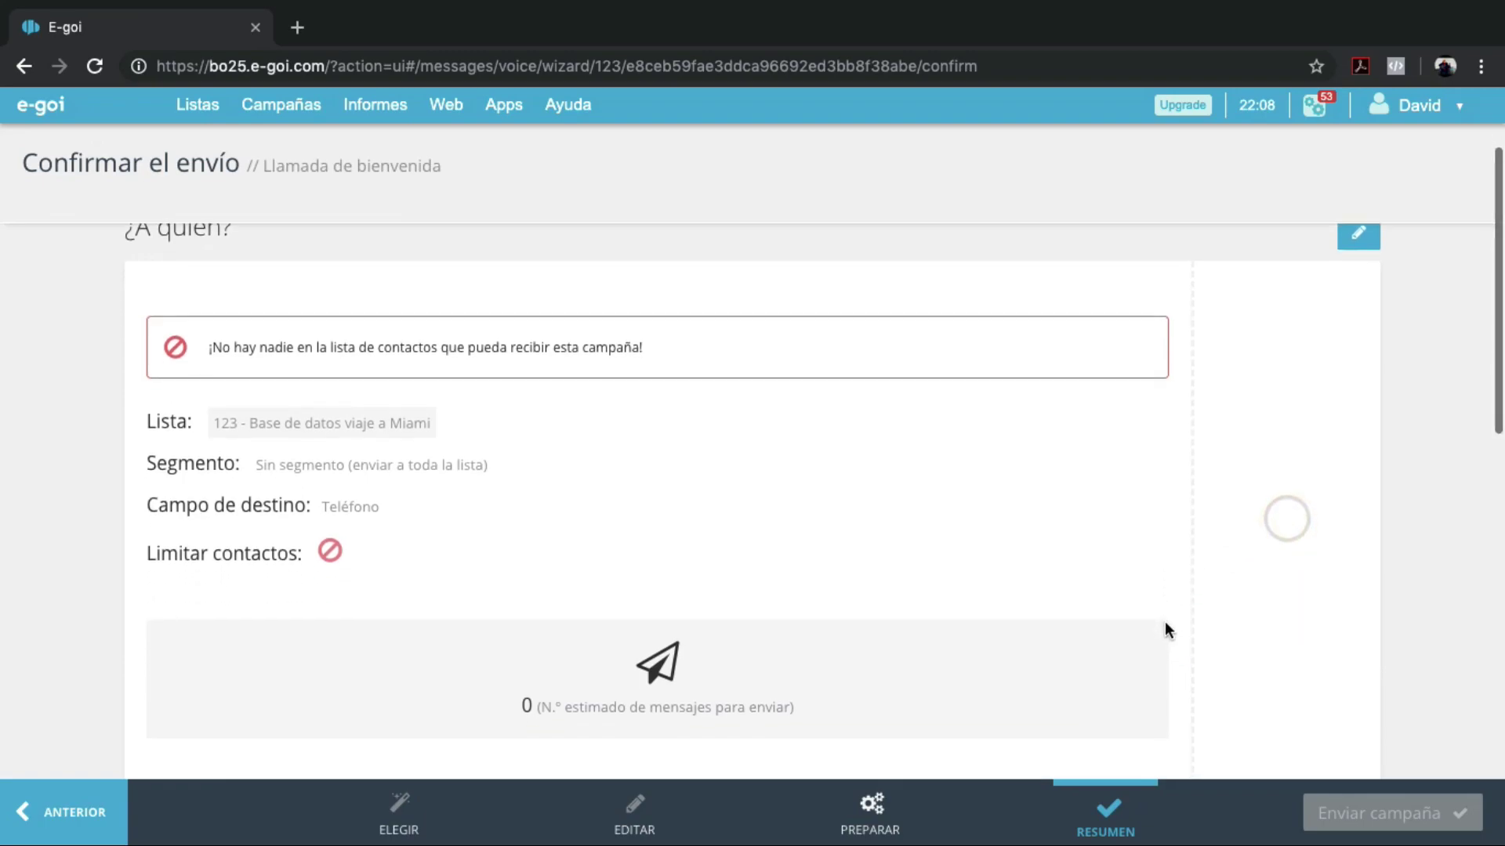
scroll(1165, 627, "down", 9)
left_click(1296, 615)
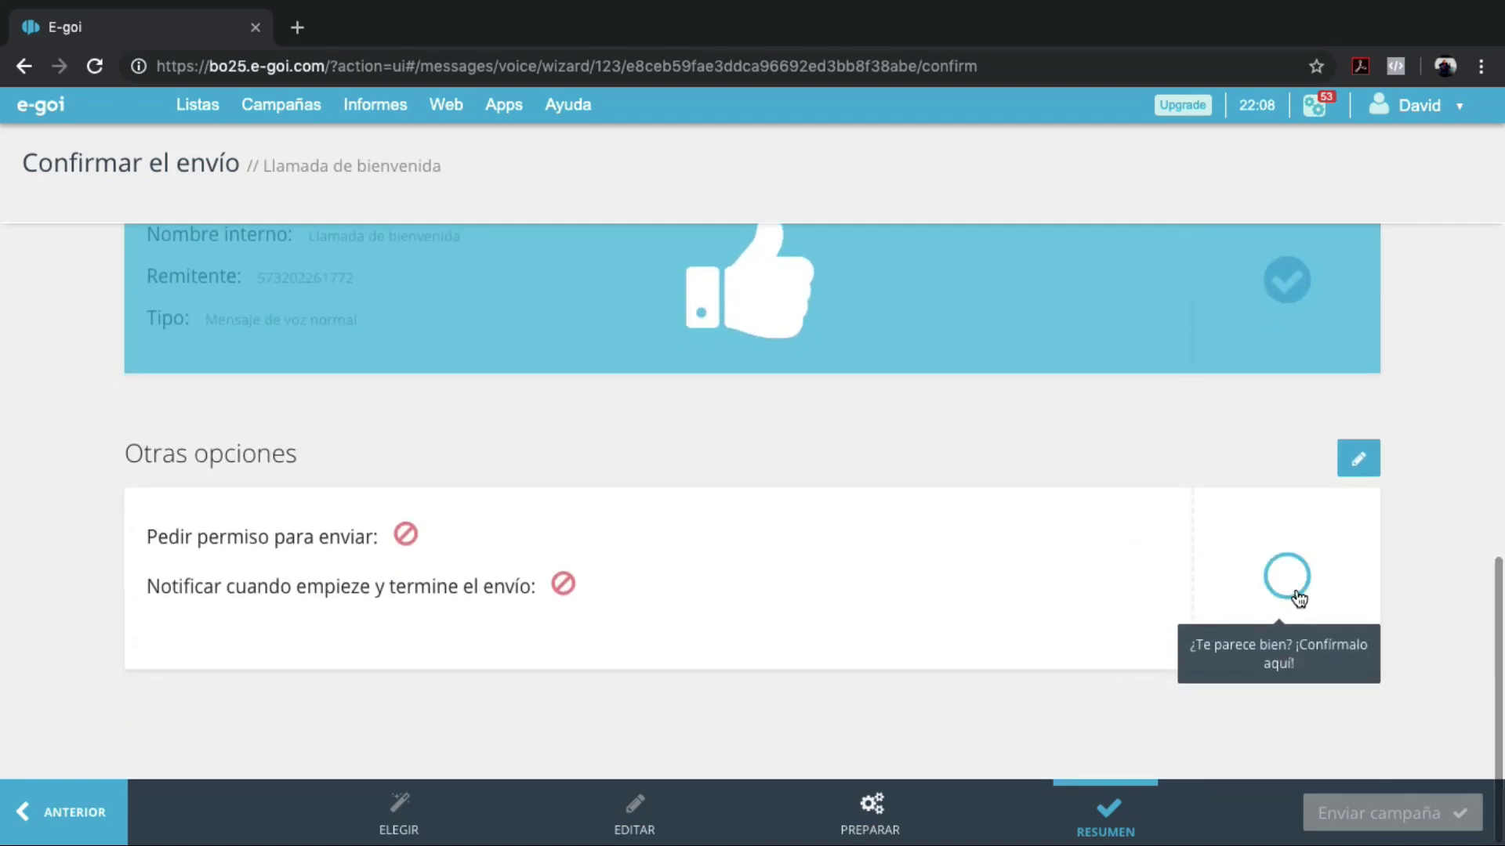
left_click(1296, 594)
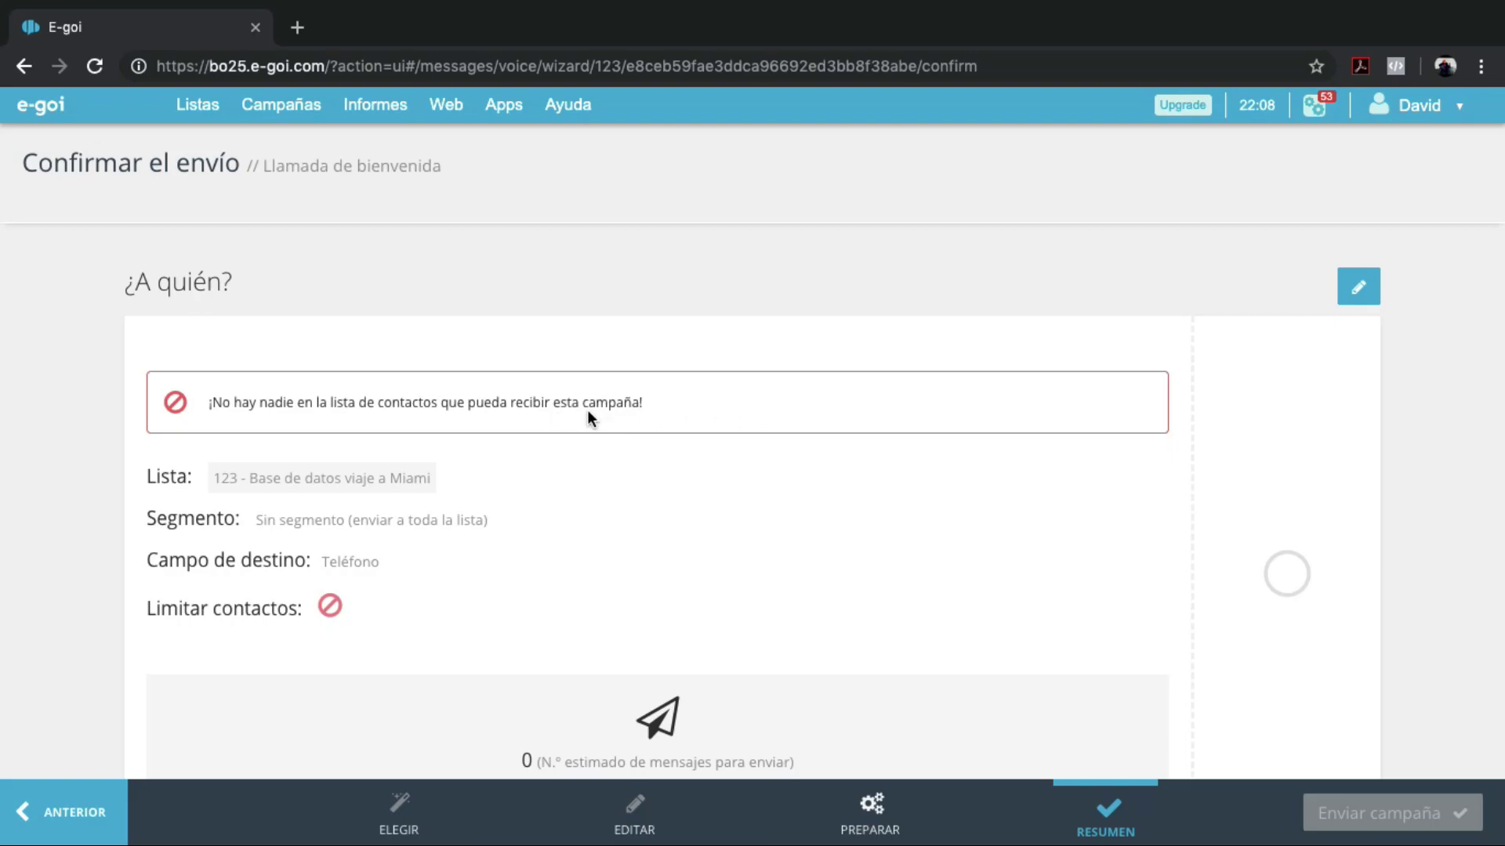
scroll(341, 559, "down", 10)
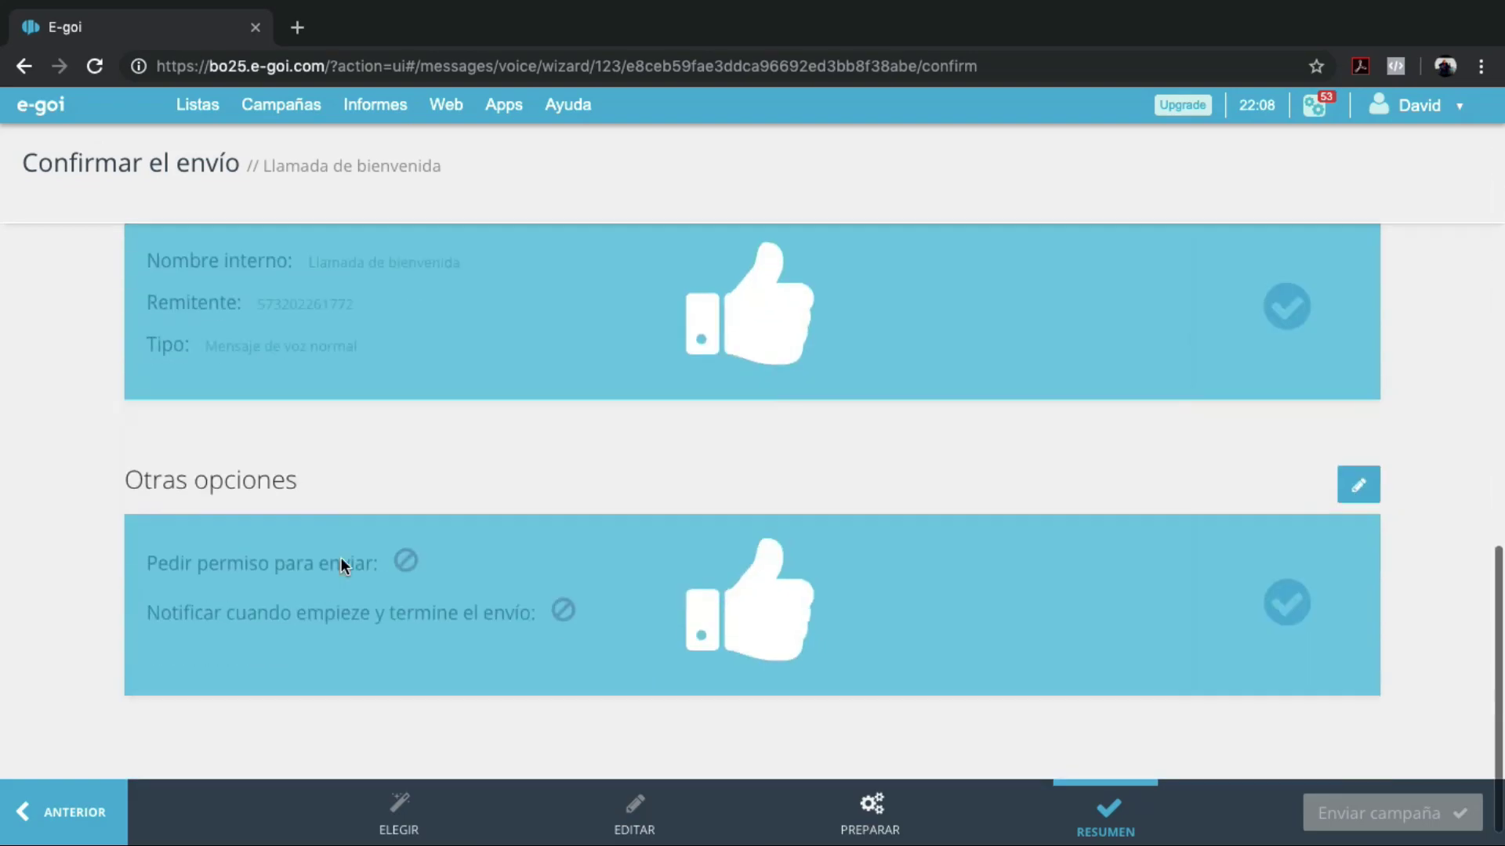
mouse_move(1422, 841)
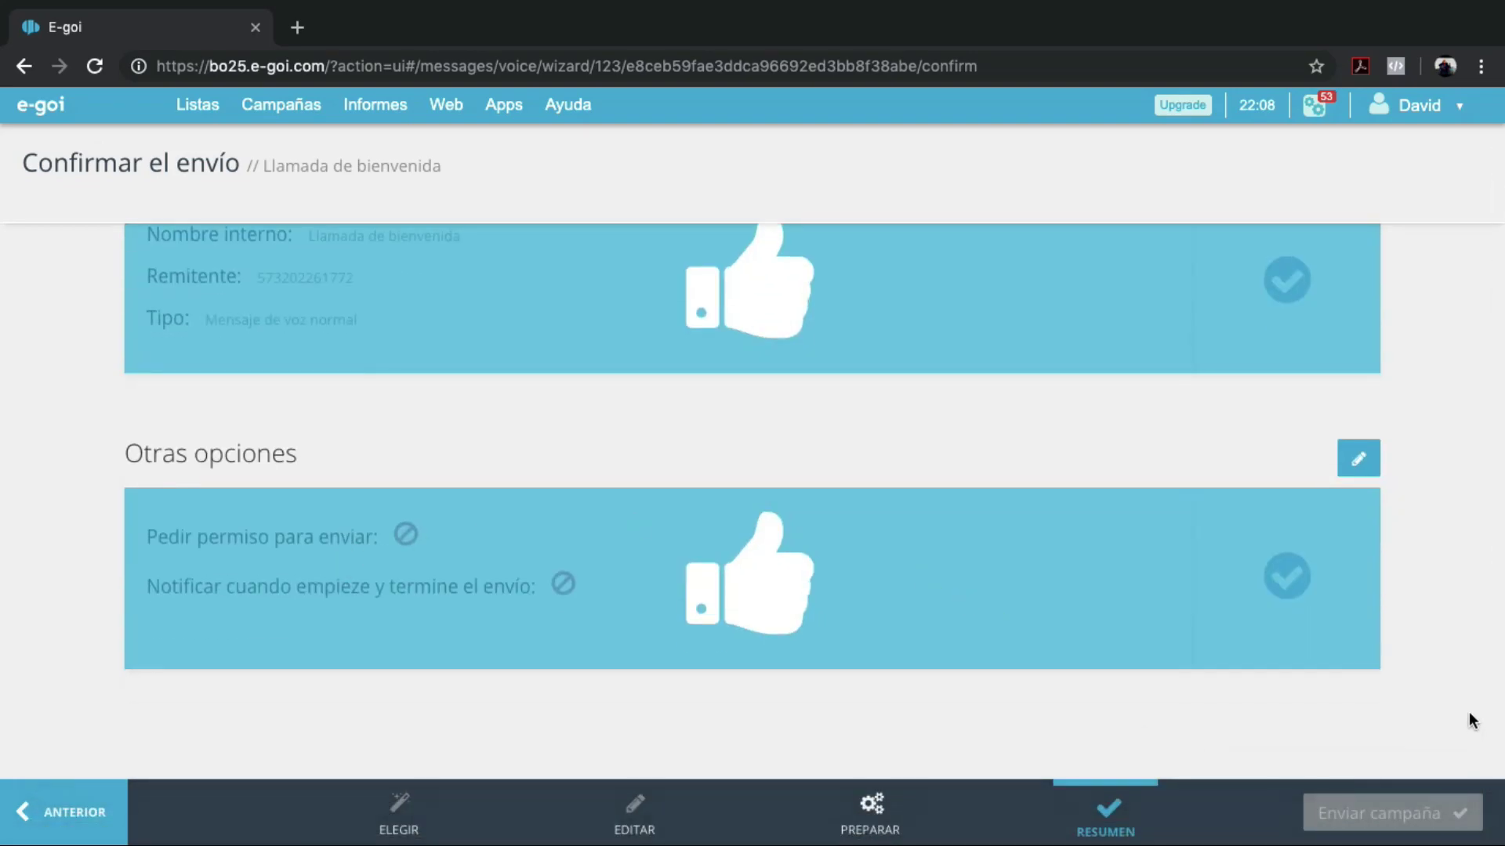